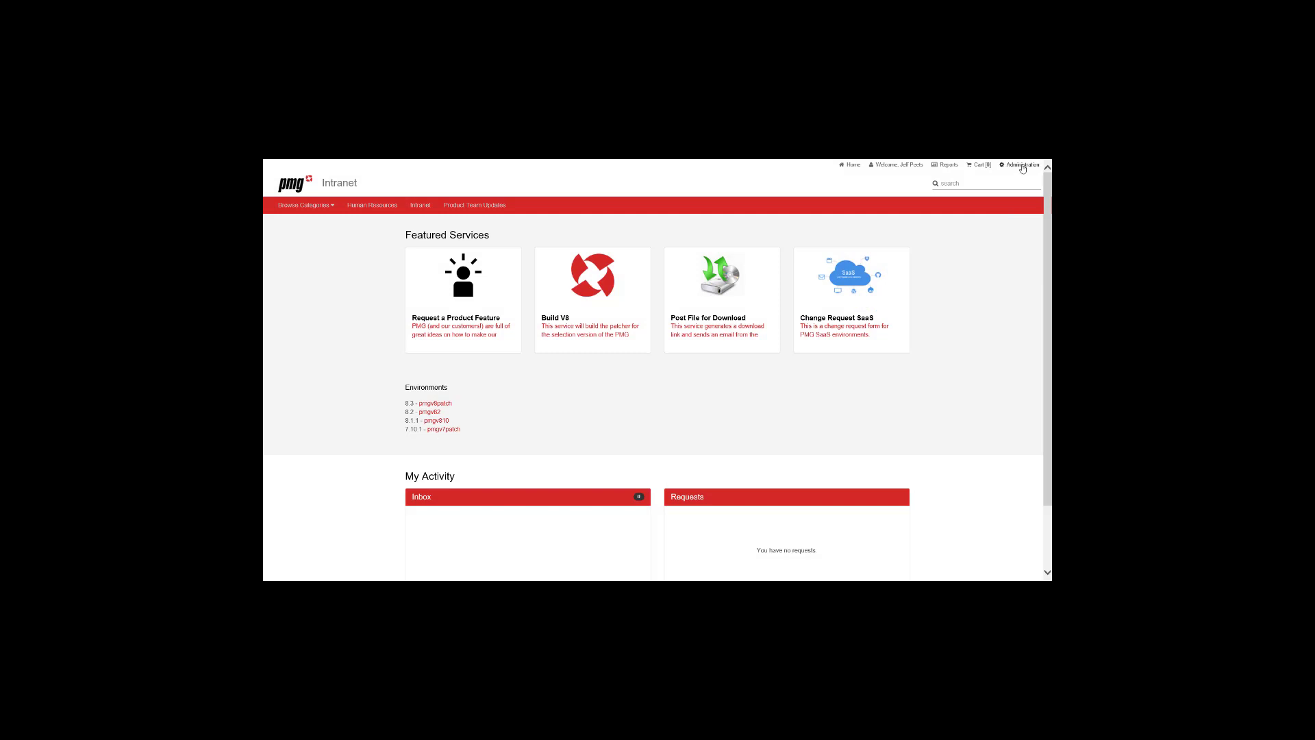
# - Go to Administration from the PMG Intranet home page
pyautogui.click(1022, 166)
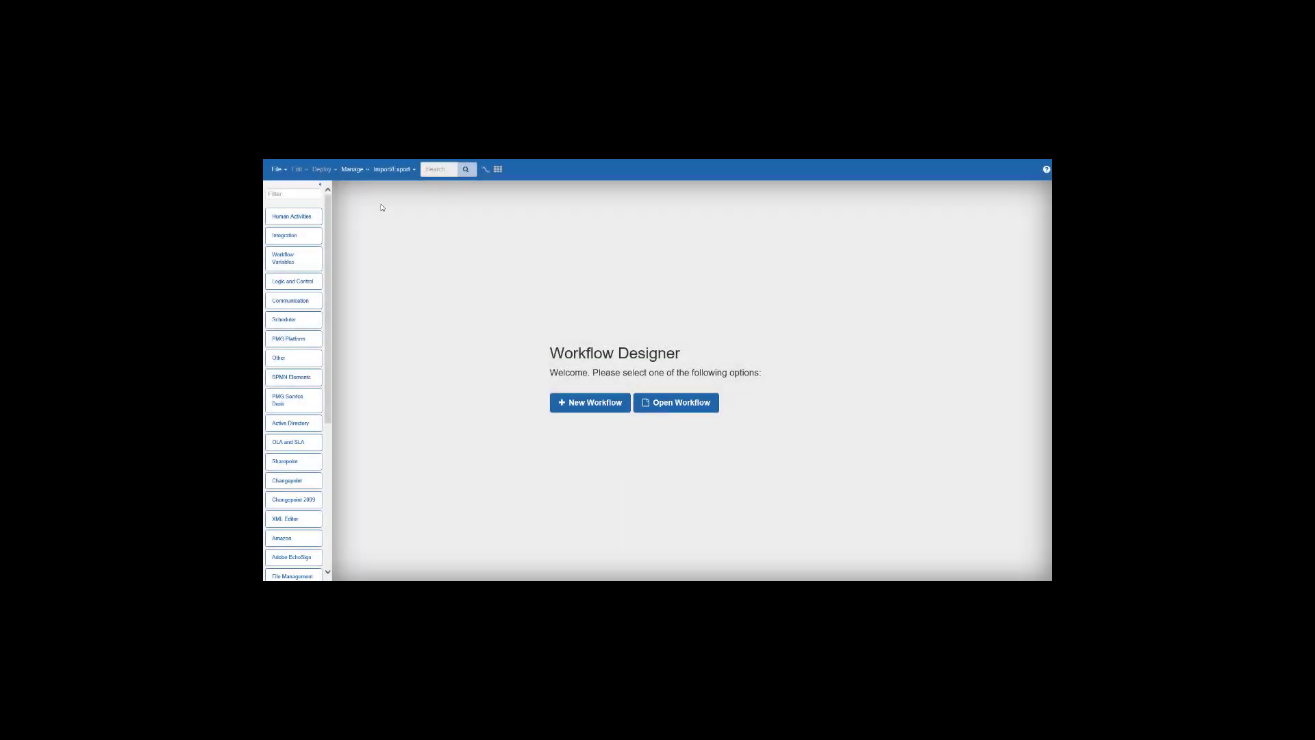
# - Launch the Package Manager through Manage > Packages
pyautogui.click(355, 172)
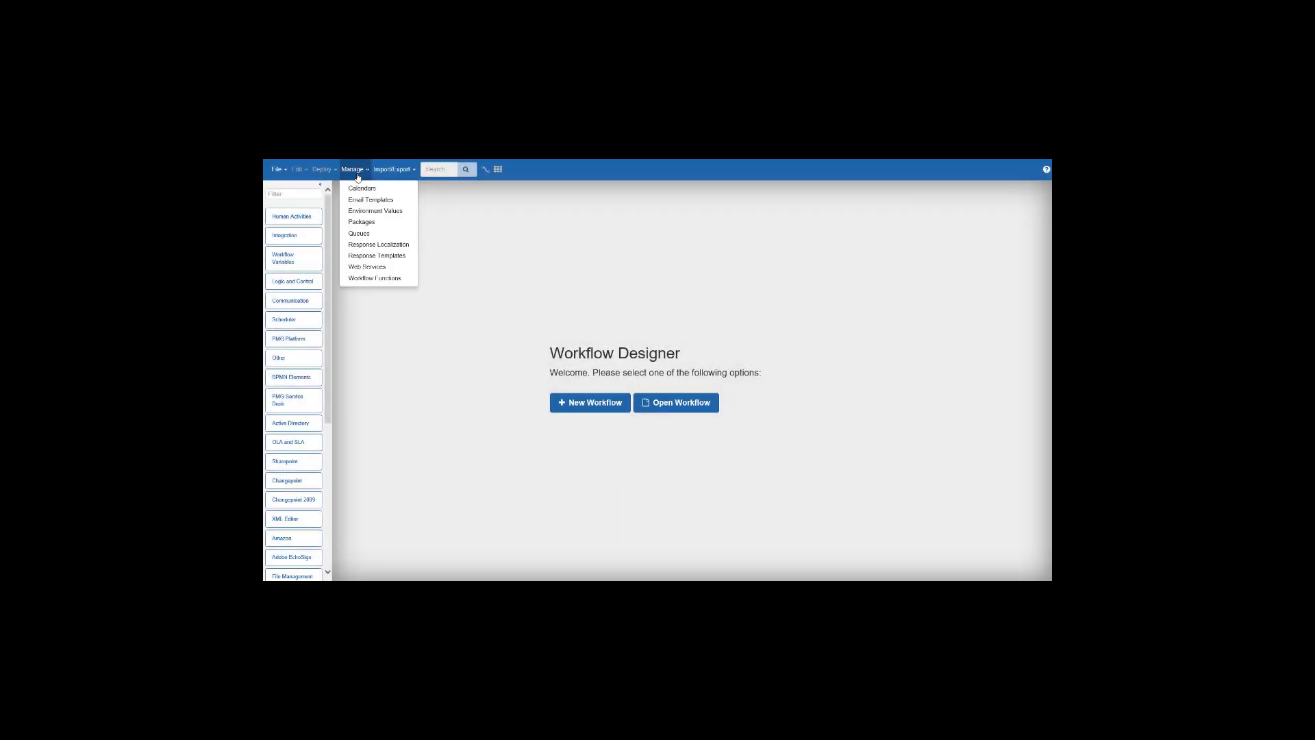
pyautogui.click(383, 224)
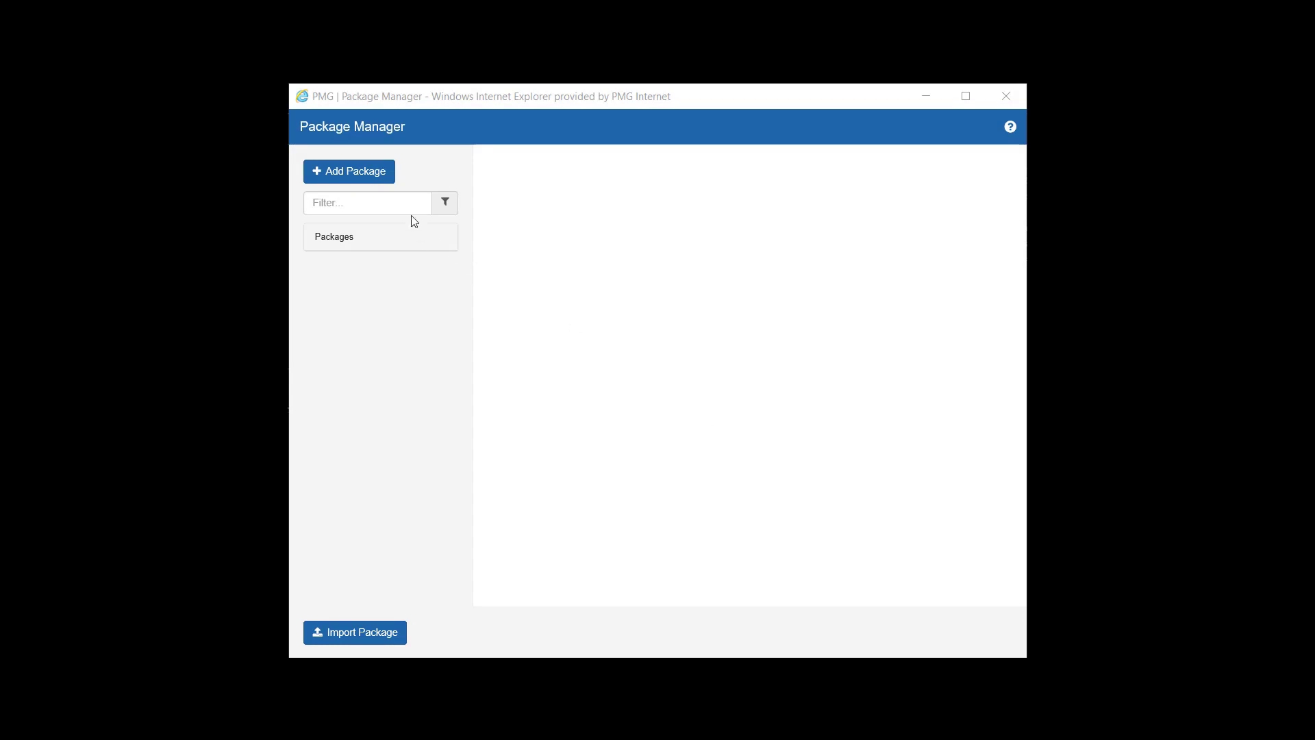
# - Add a package named PMGTest with description 'Test' and migration notes 'Test Notes'
pyautogui.click(375, 180)
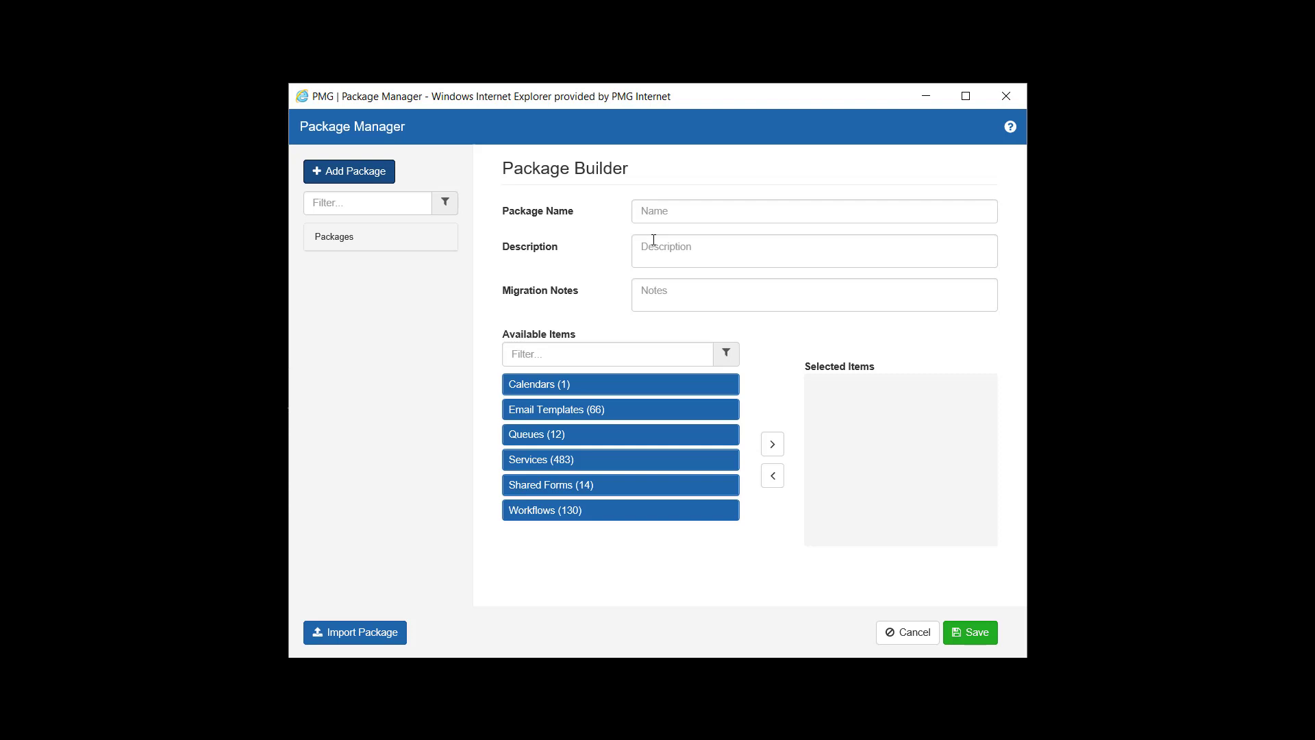
pyautogui.click(686, 212)
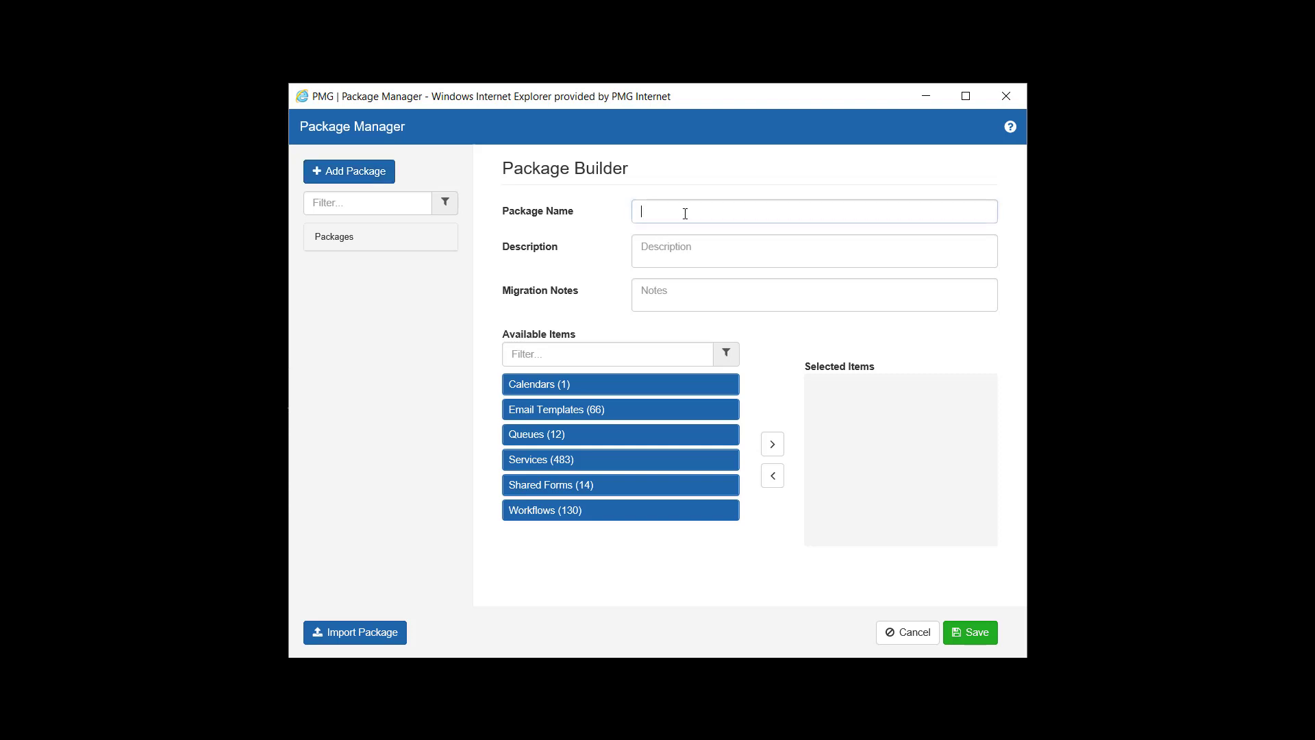
pyautogui.write('PMGTest')
pyautogui.press('Tab')
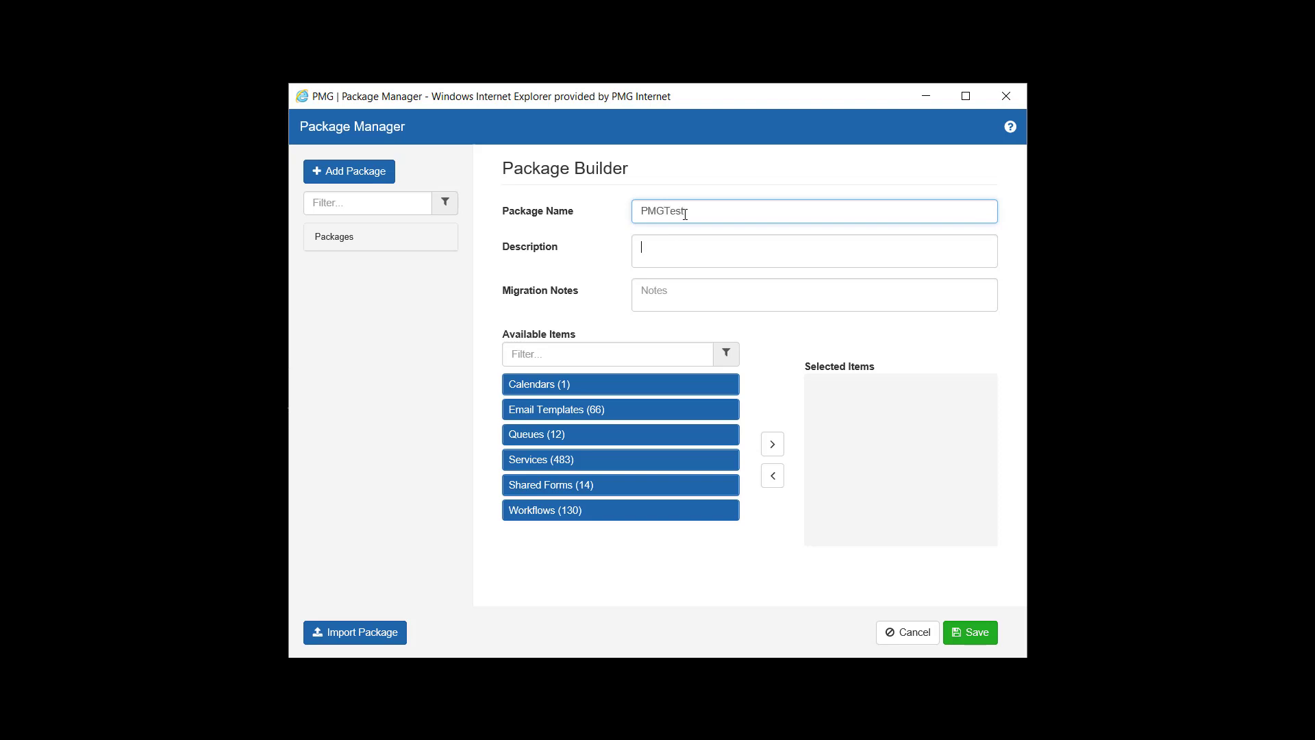
pyautogui.write('Test')
pyautogui.press('Tab')
pyautogui.write('Test Notes')
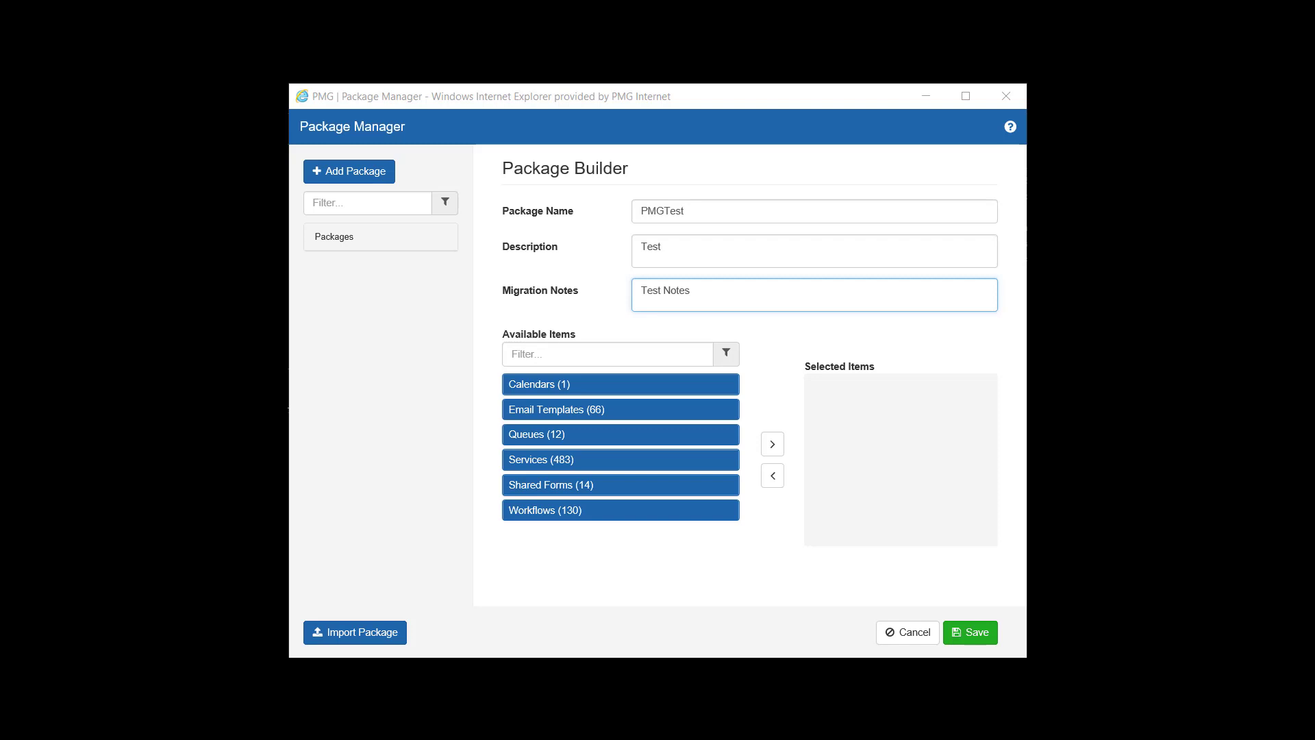
pyautogui.click(583, 357)
pyautogui.write('test')
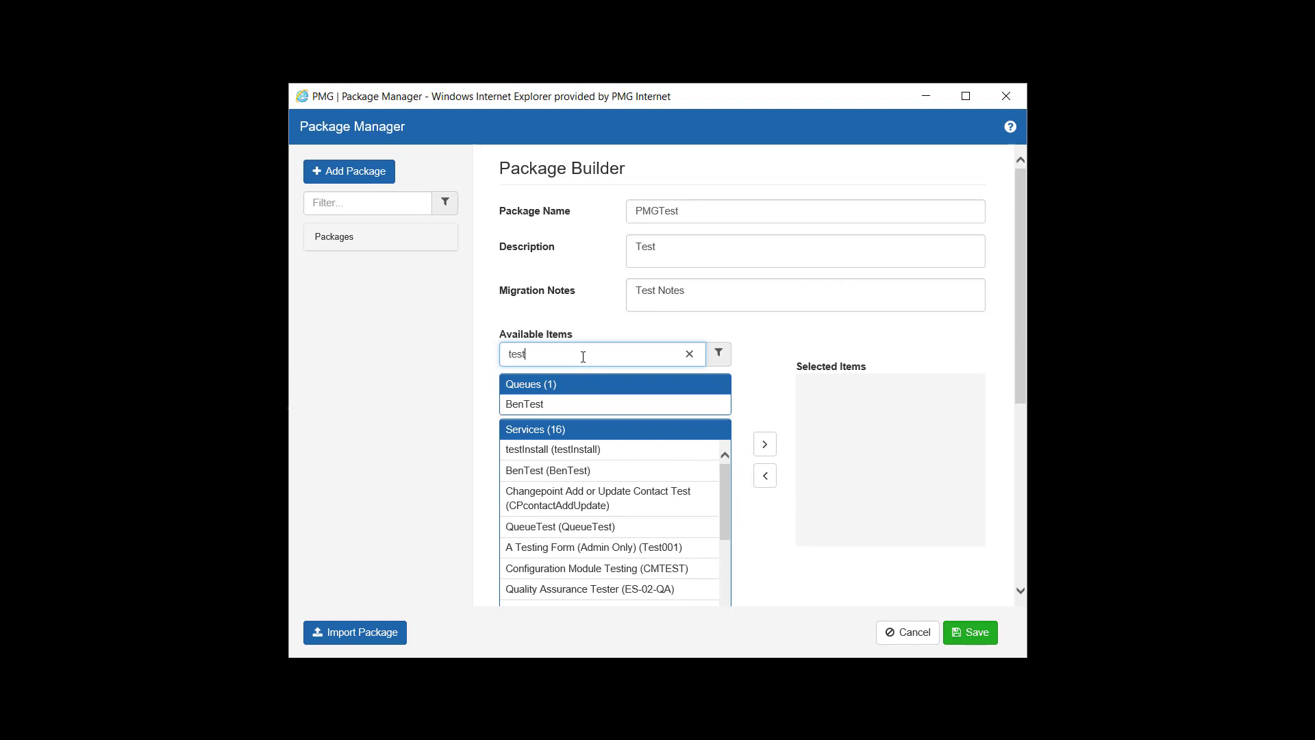
pyautogui.click(604, 387)
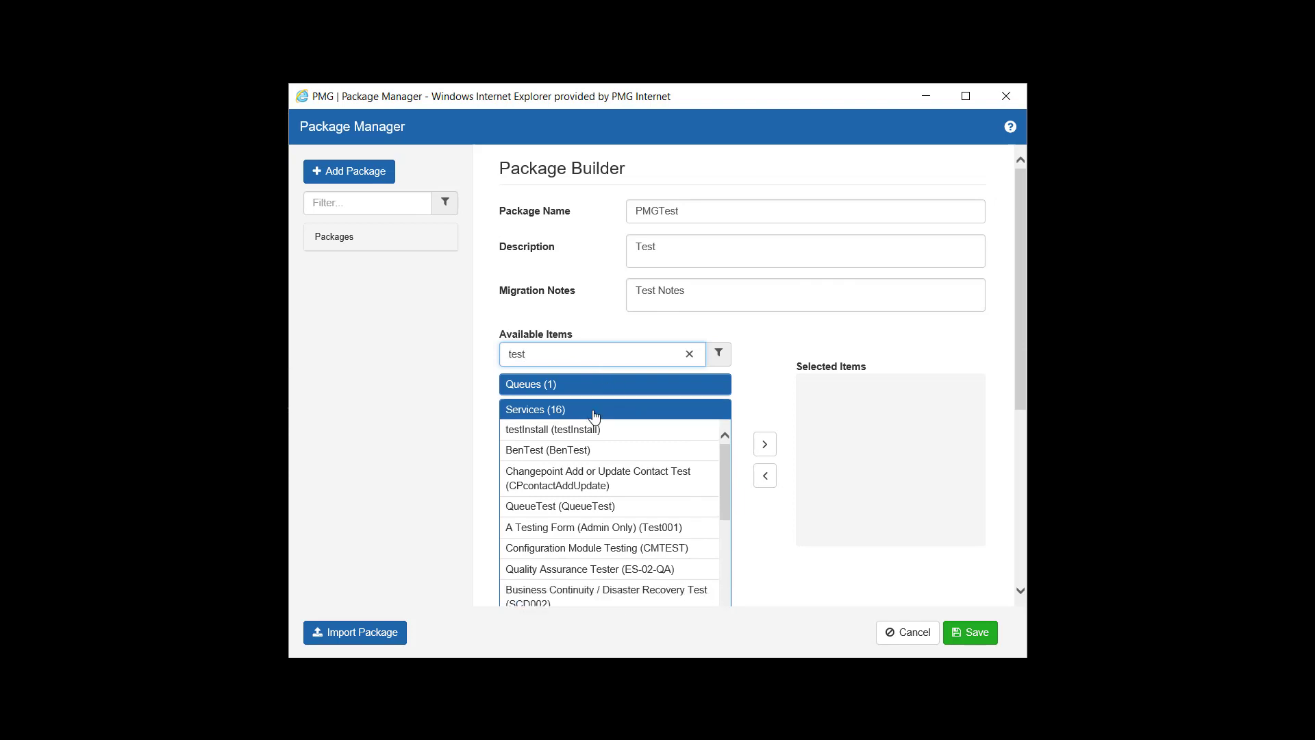
pyautogui.click(557, 410)
pyautogui.click(582, 437)
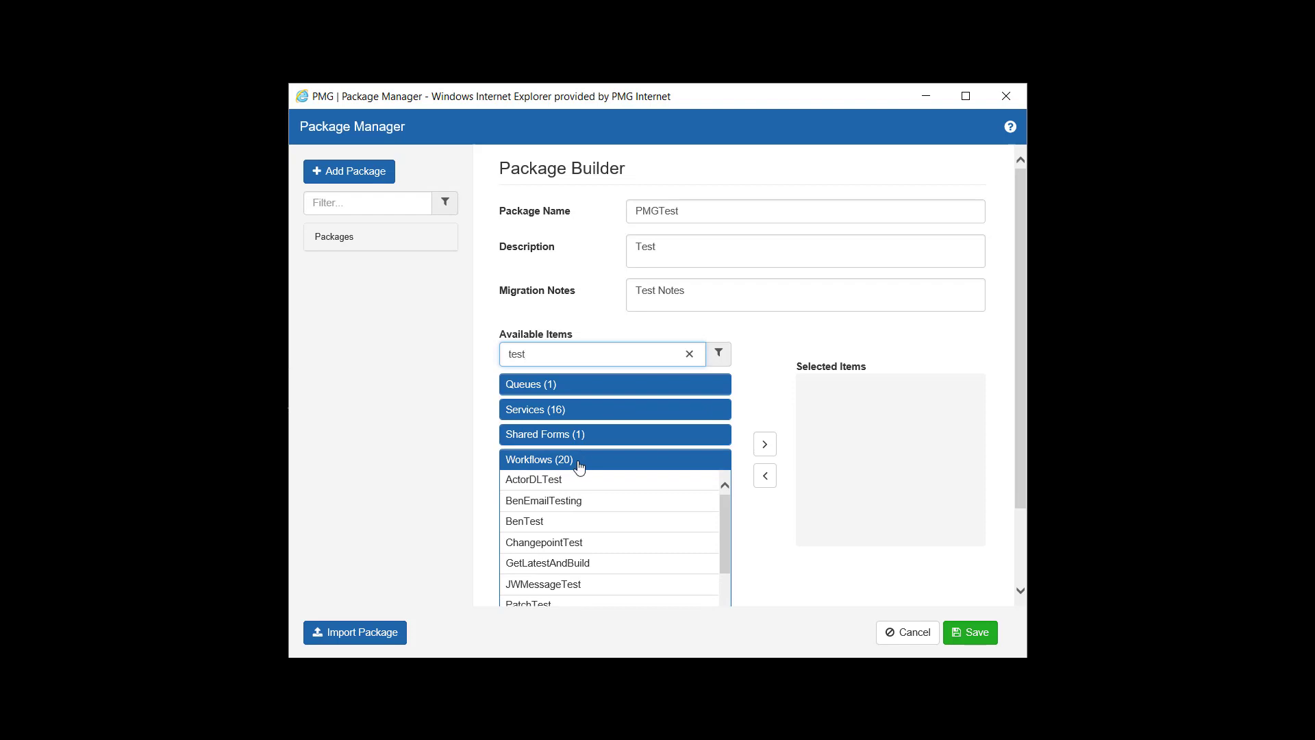
pyautogui.click(578, 464)
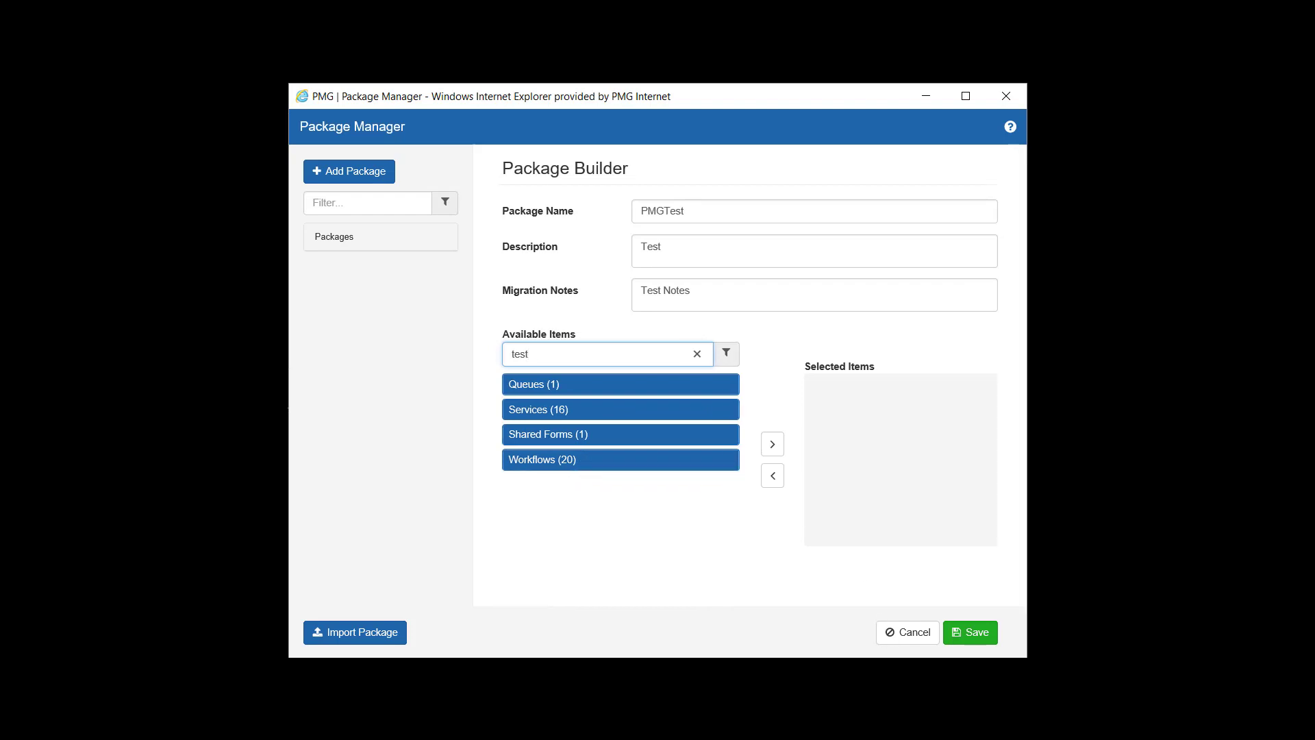
pyautogui.press('BackSpace')
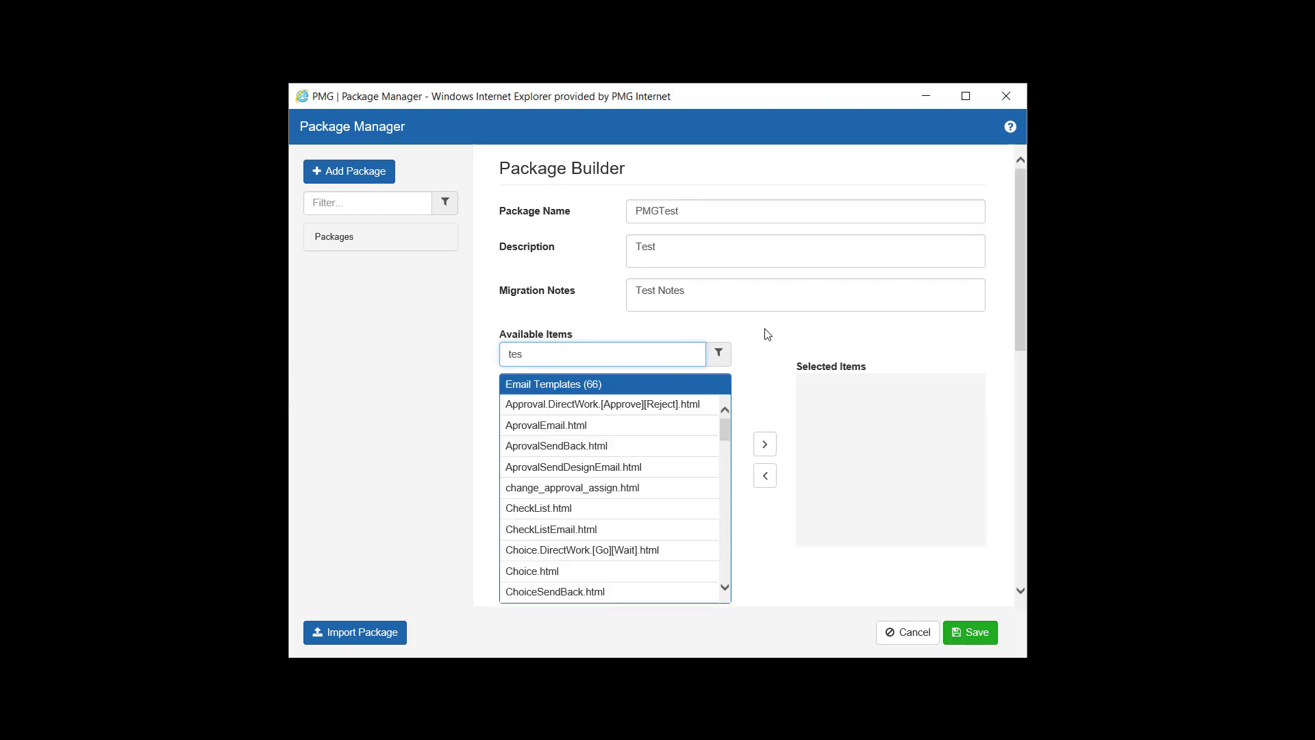
pyautogui.click(591, 385)
pyautogui.press('BackSpace')
pyautogui.press('BackSpace')
pyautogui.press('BackSpace')
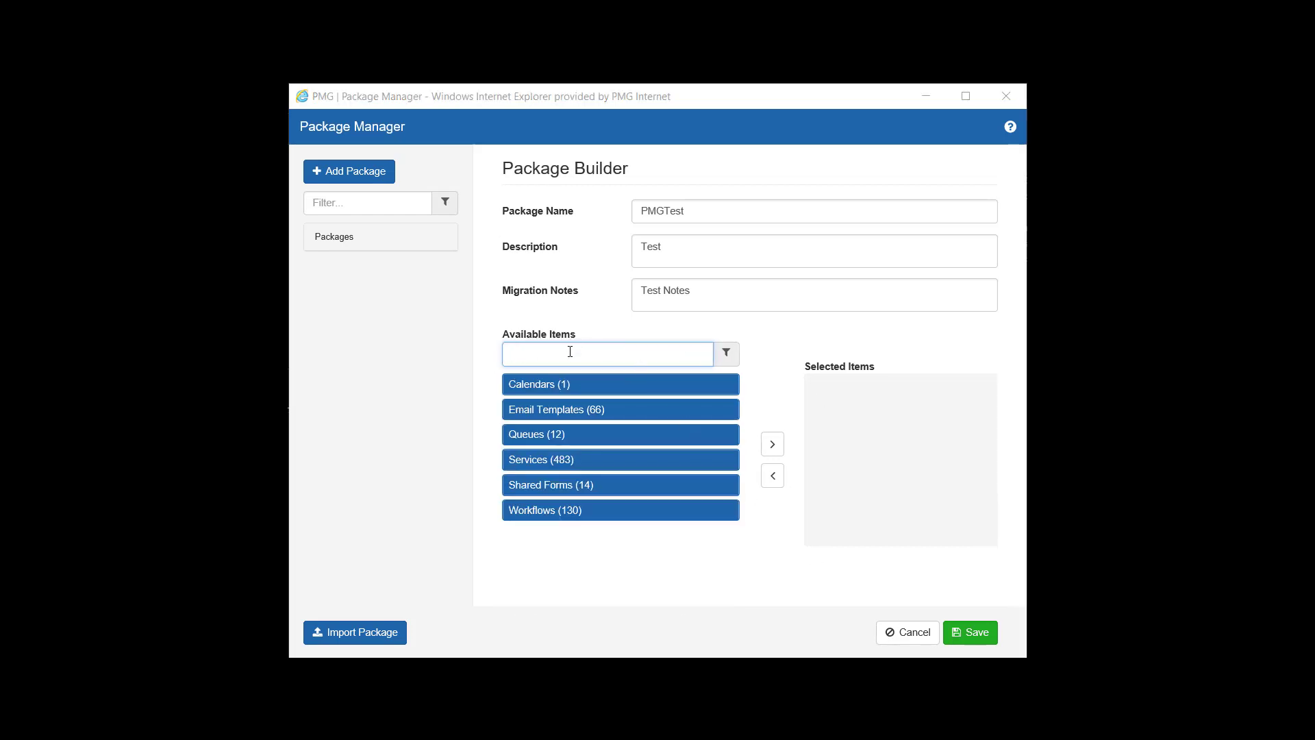
pyautogui.click(549, 387)
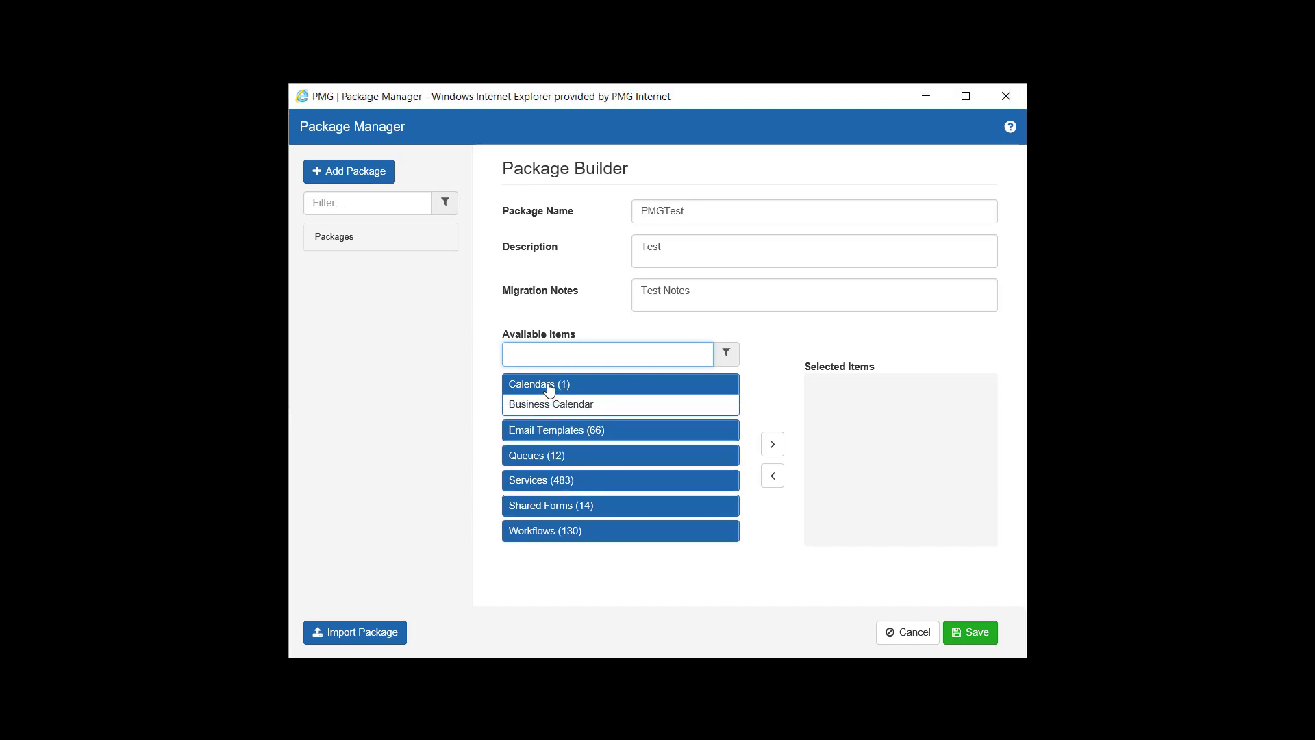
pyautogui.click(547, 411)
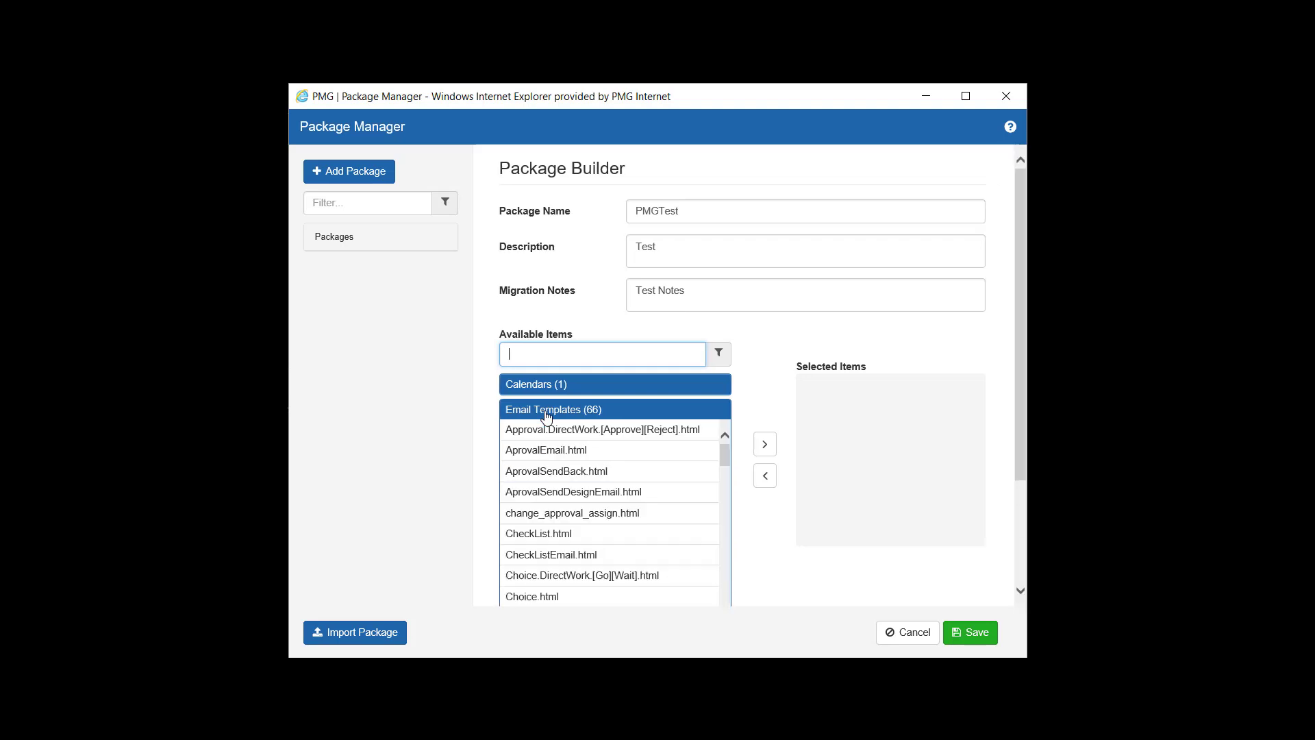
pyautogui.click(547, 411)
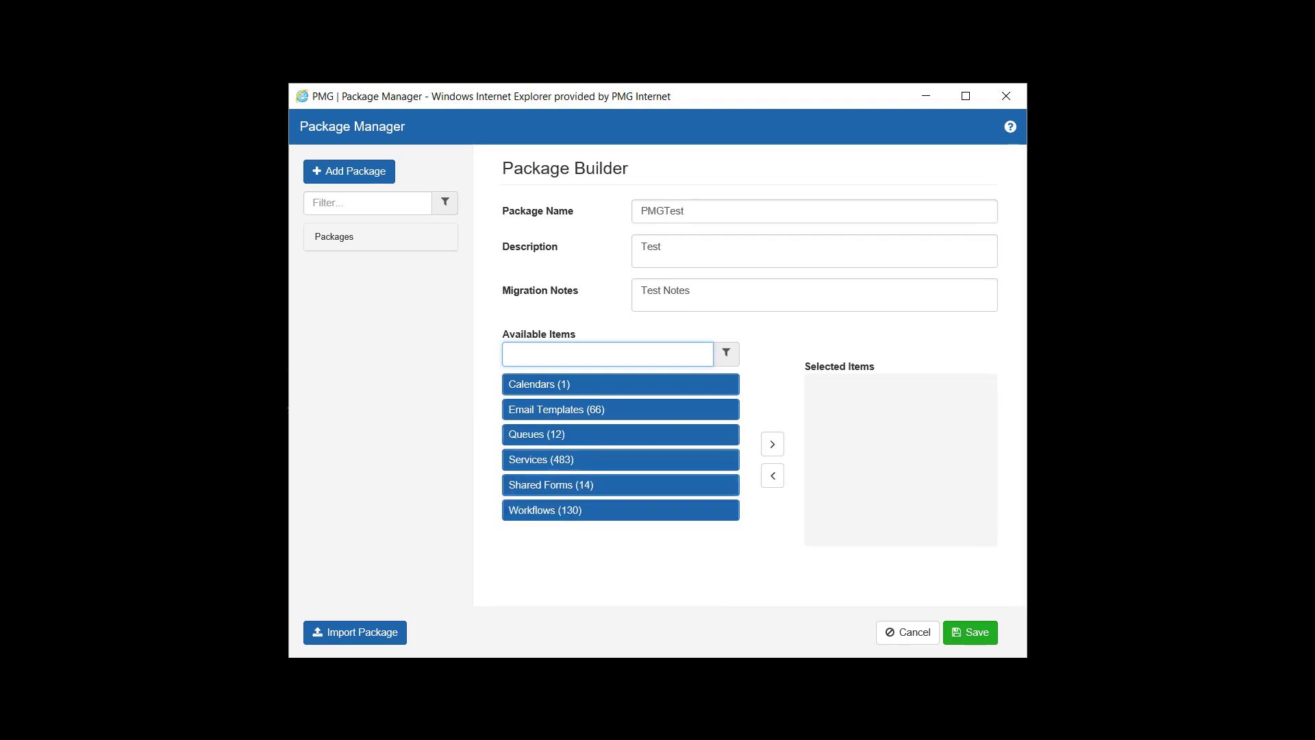
# - Add email templates AprovalEmail, AprovalSendBack, CheckList and CheckListEmail.html to the package
pyautogui.click(557, 410)
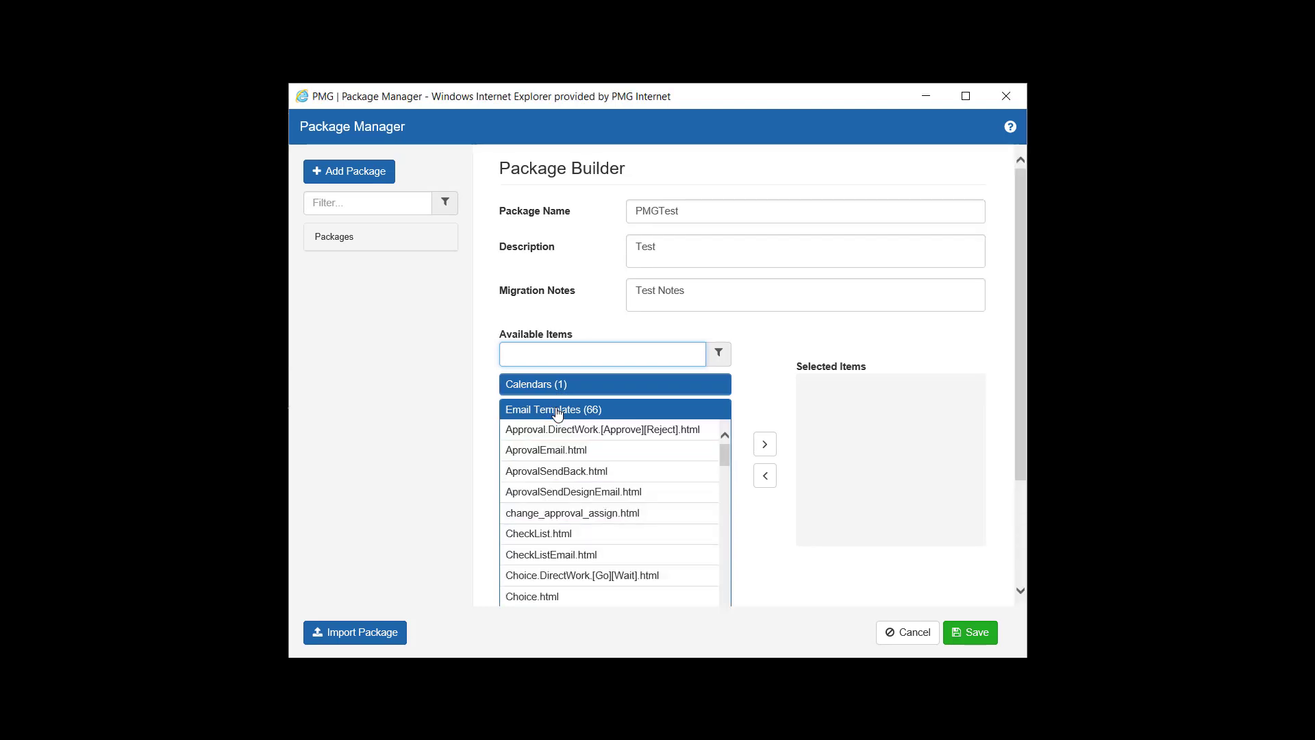
pyautogui.click(556, 454)
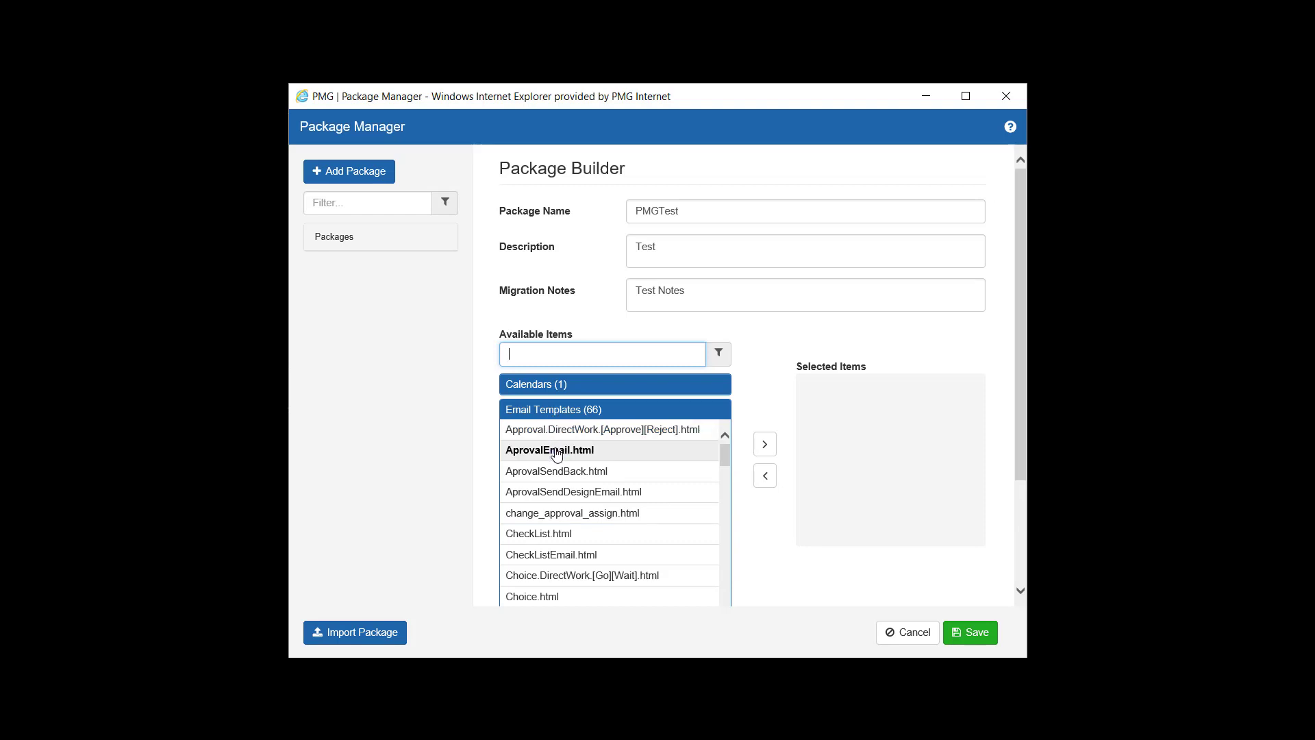
pyautogui.click(762, 451)
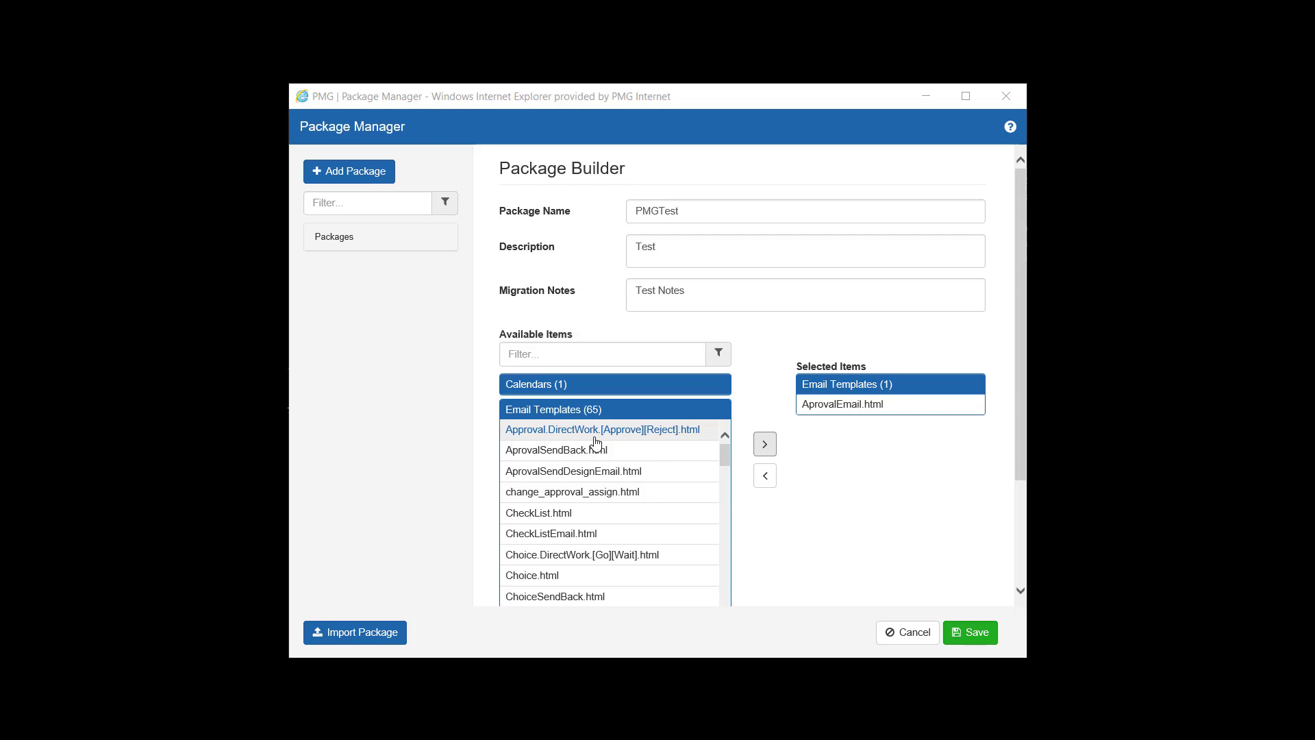
pyautogui.click(559, 451)
pyautogui.click(566, 515)
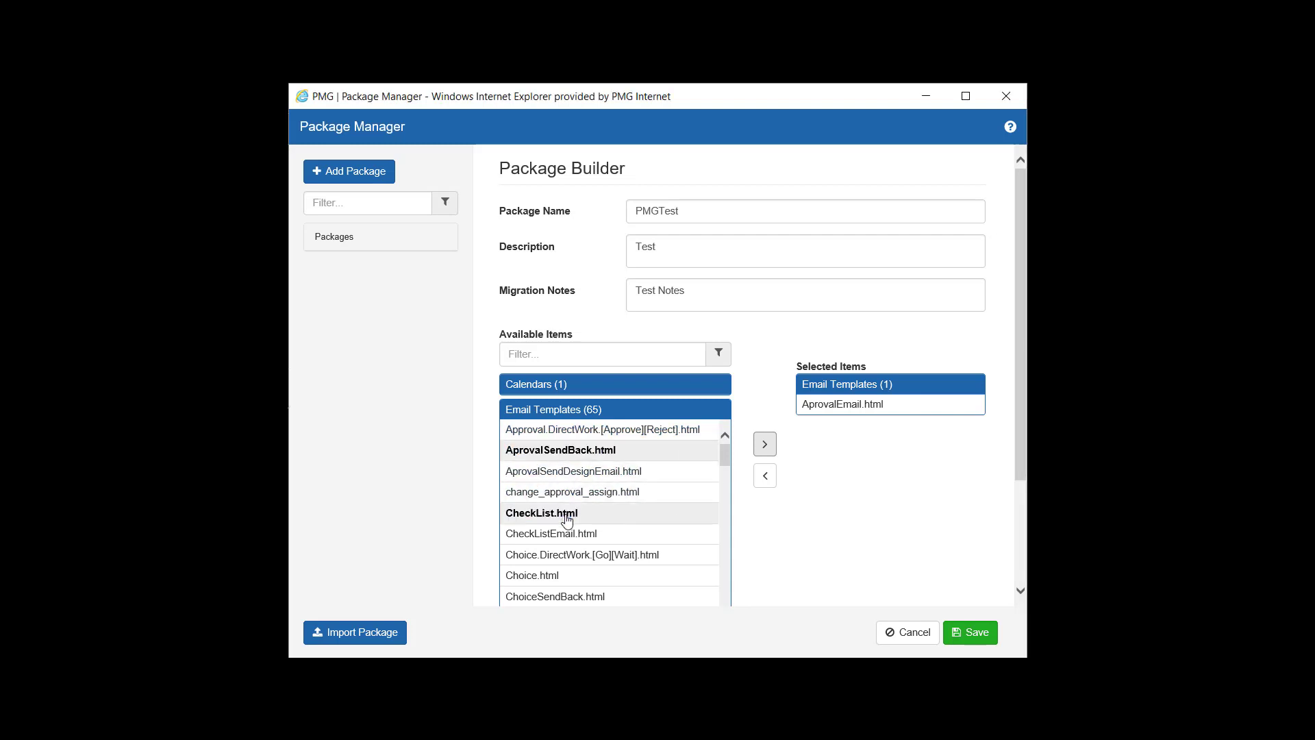
pyautogui.click(566, 533)
pyautogui.click(765, 444)
pyautogui.click(628, 414)
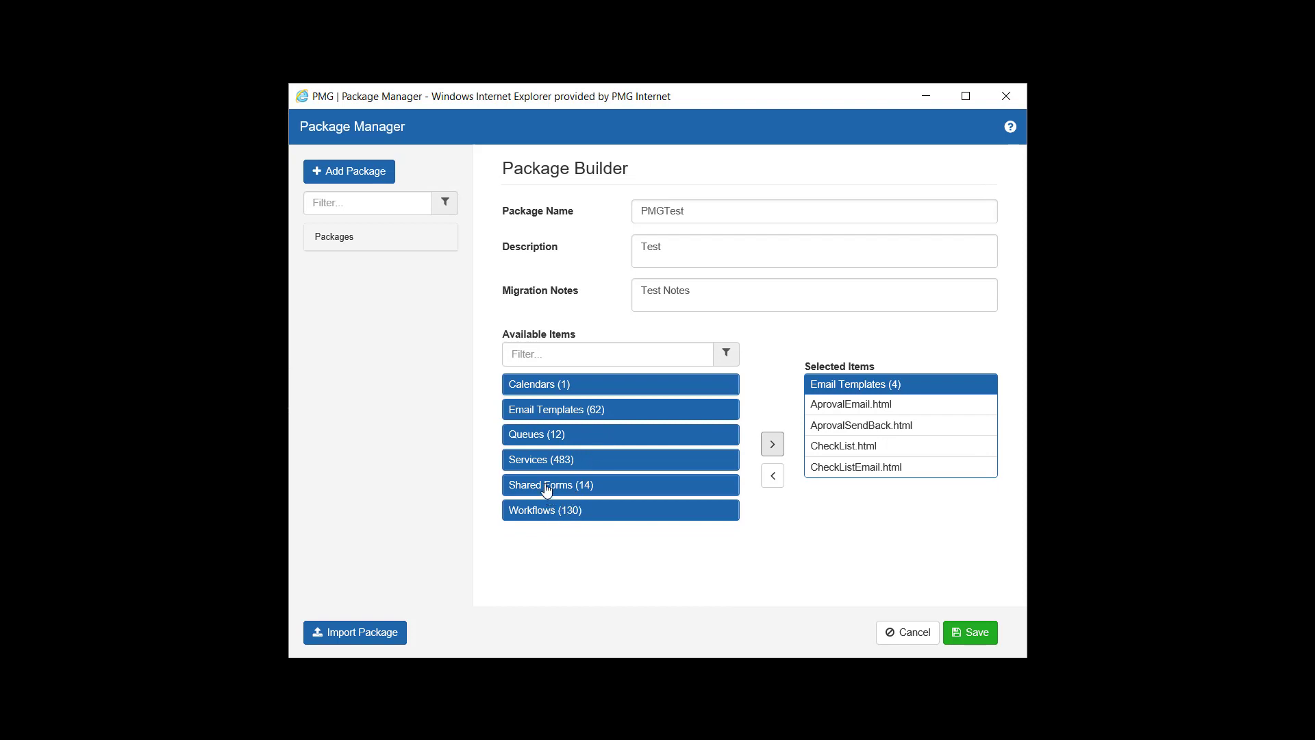
# - Add the CMREQUEST service, remove AprovalSendBack.html, and save the package
pyautogui.click(544, 460)
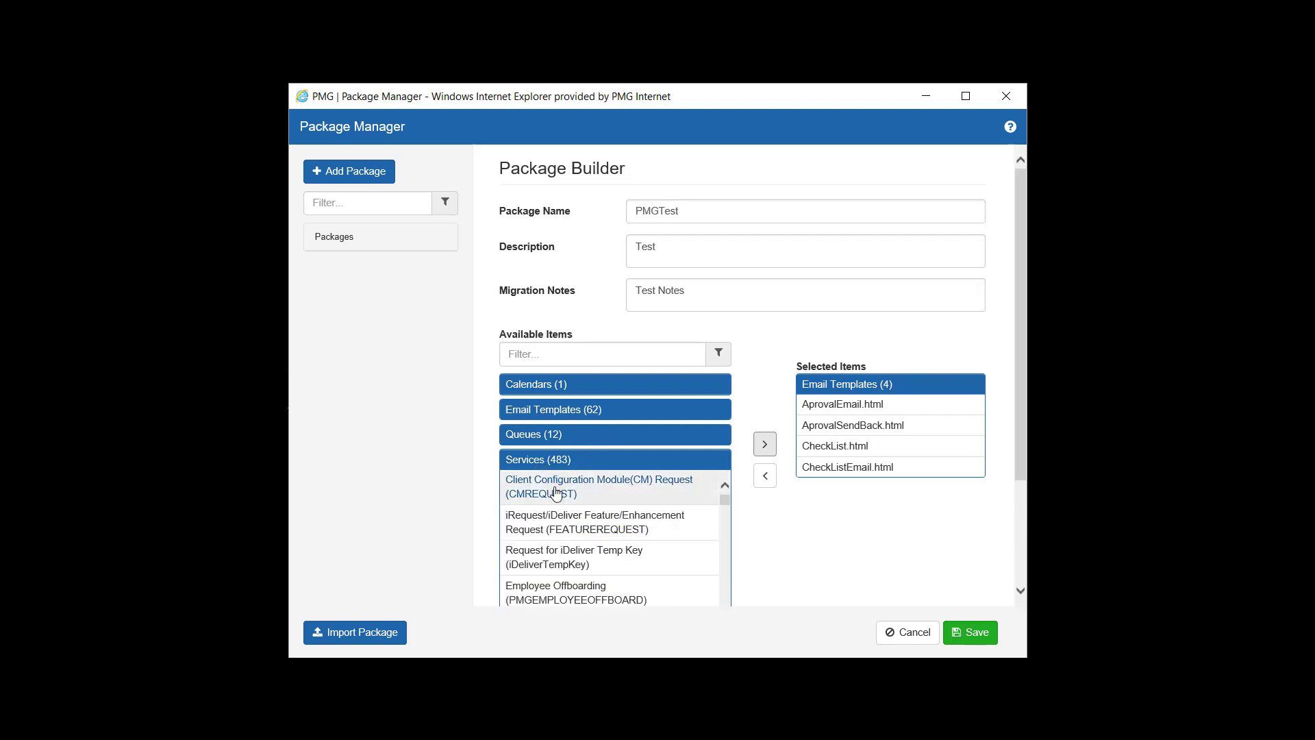
pyautogui.click(556, 491)
pyautogui.click(765, 444)
pyautogui.click(863, 568)
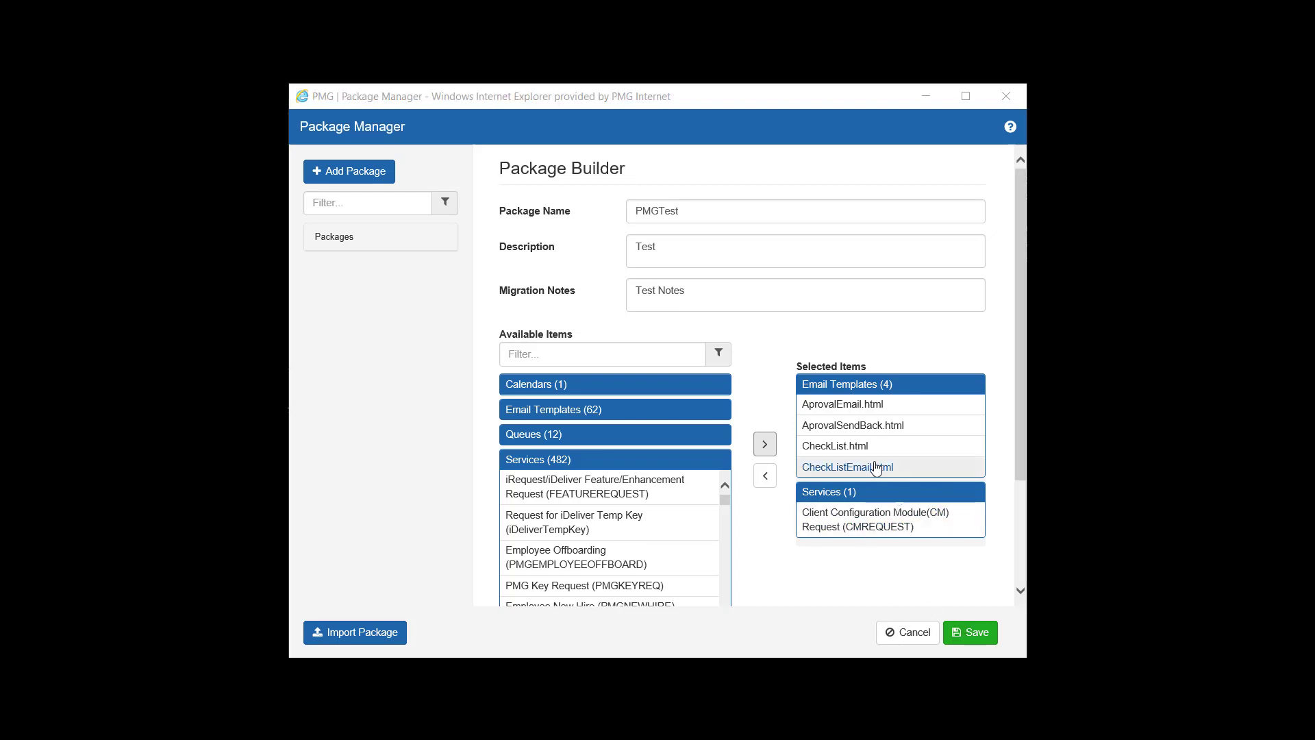
pyautogui.click(865, 435)
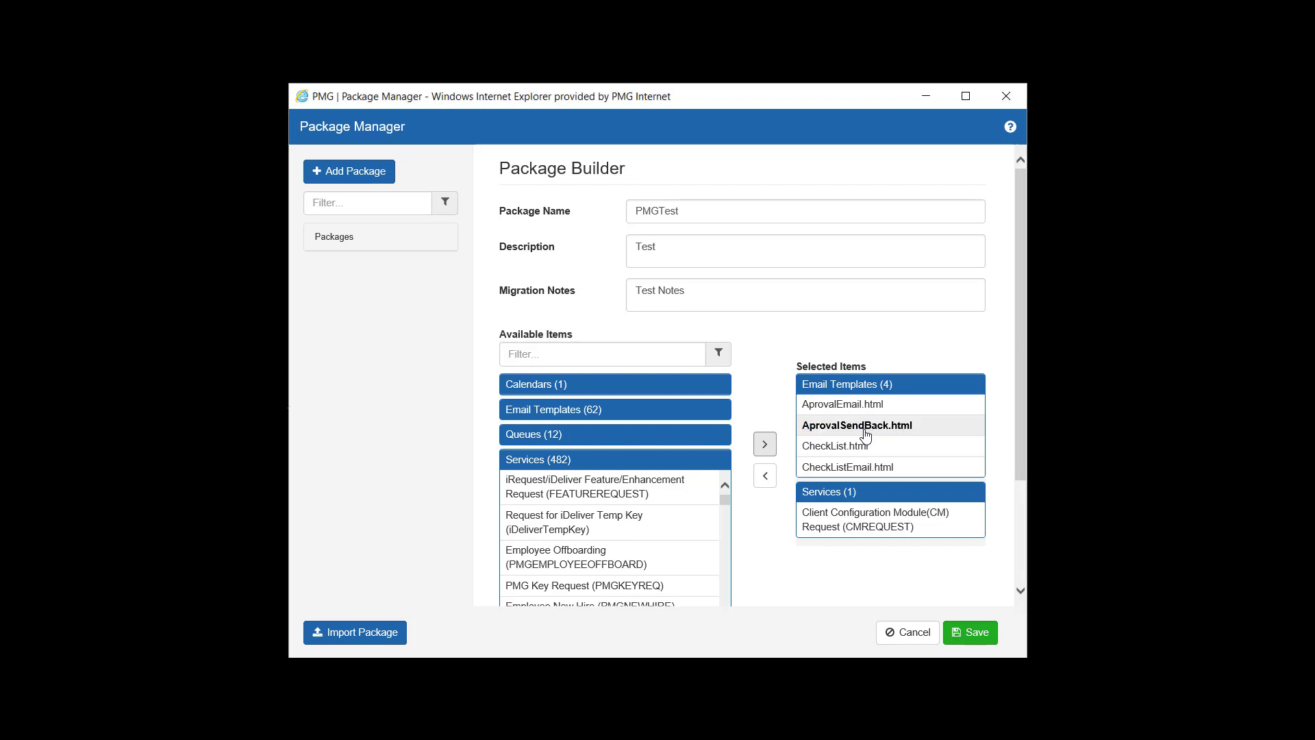
pyautogui.click(766, 476)
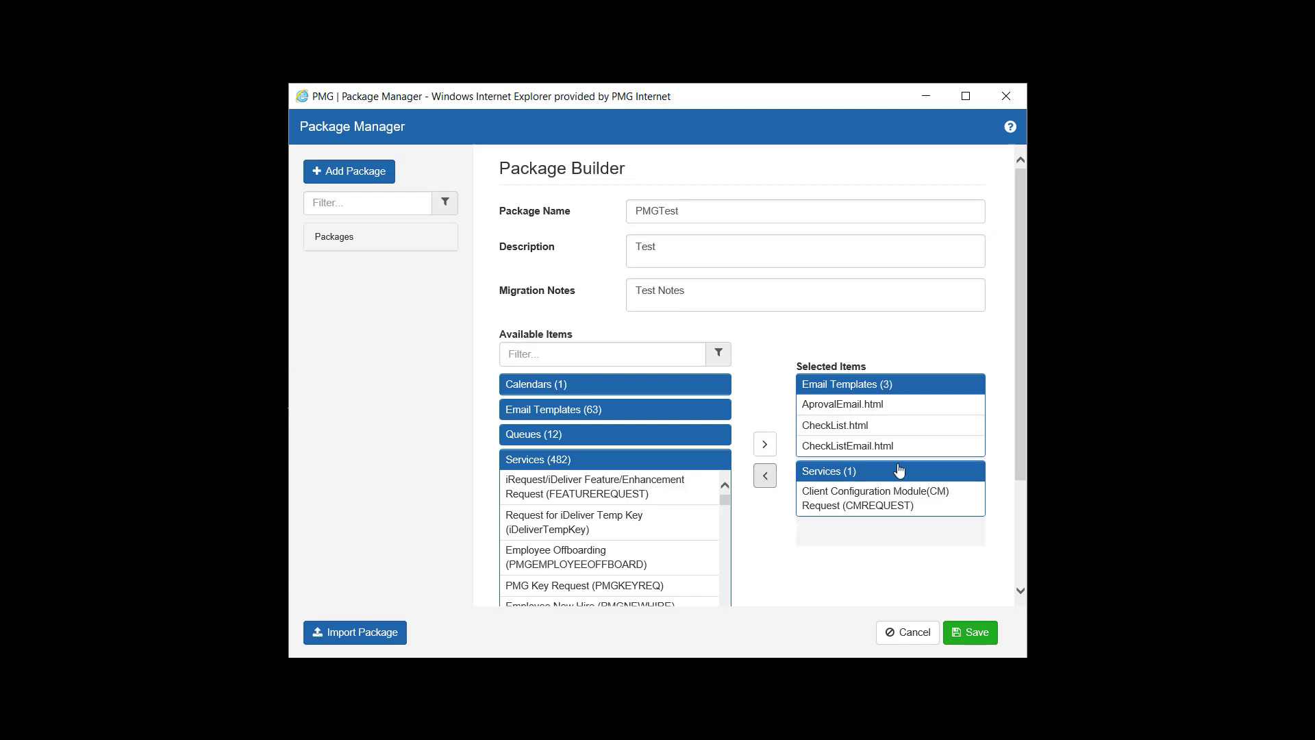
pyautogui.click(961, 632)
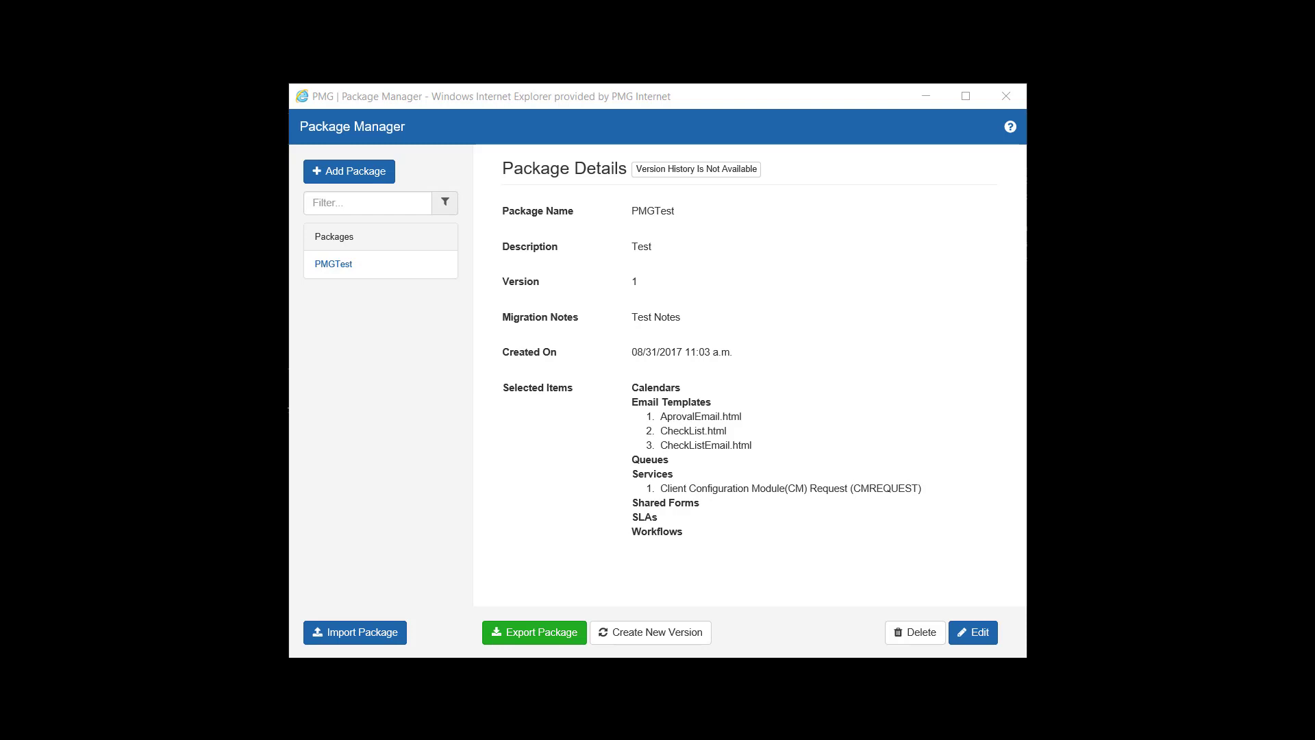
# - Export PMGTest and save the zip download to disk
pyautogui.click(567, 639)
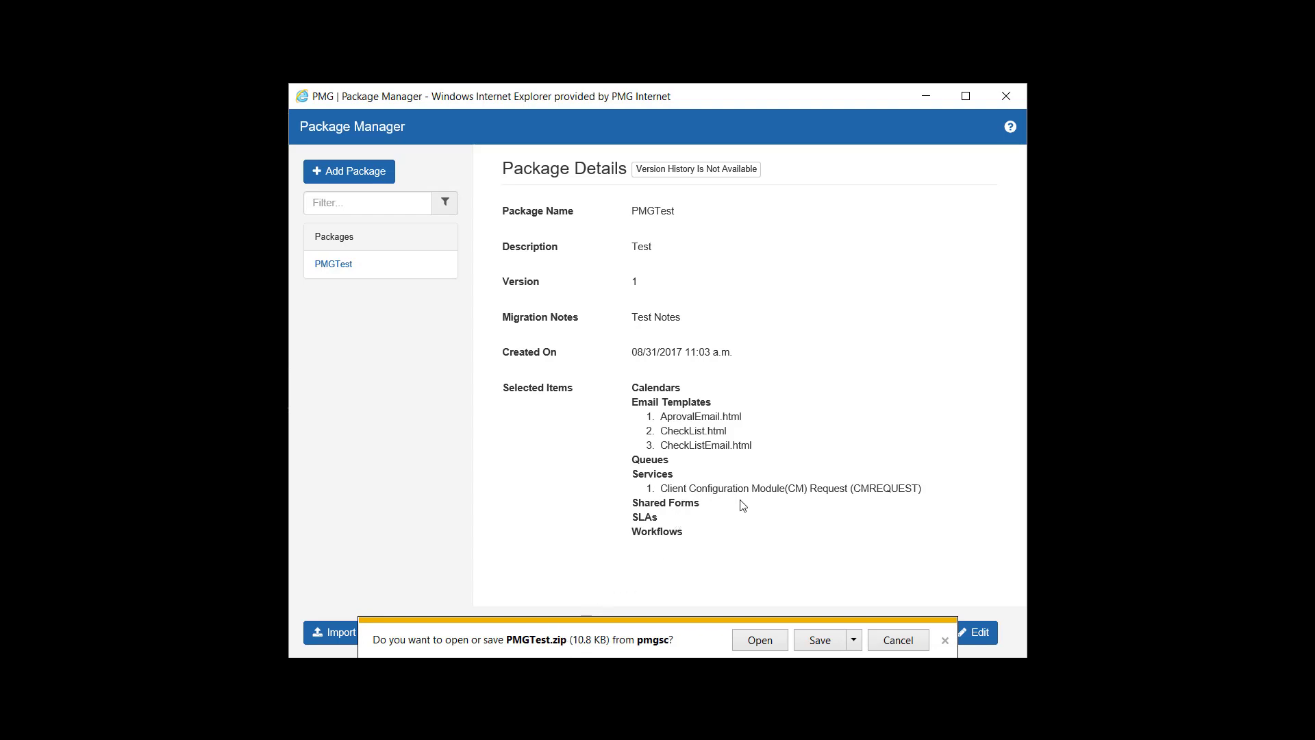
pyautogui.click(817, 641)
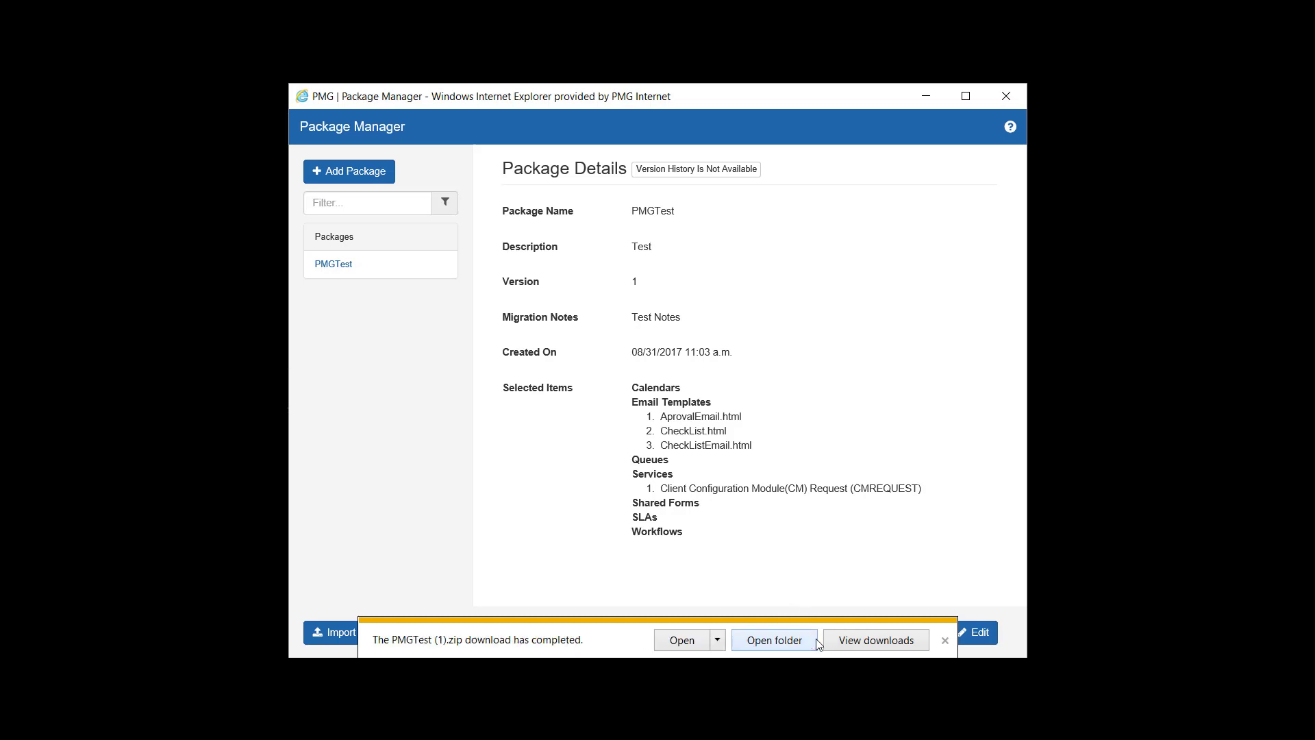
pyautogui.click(946, 640)
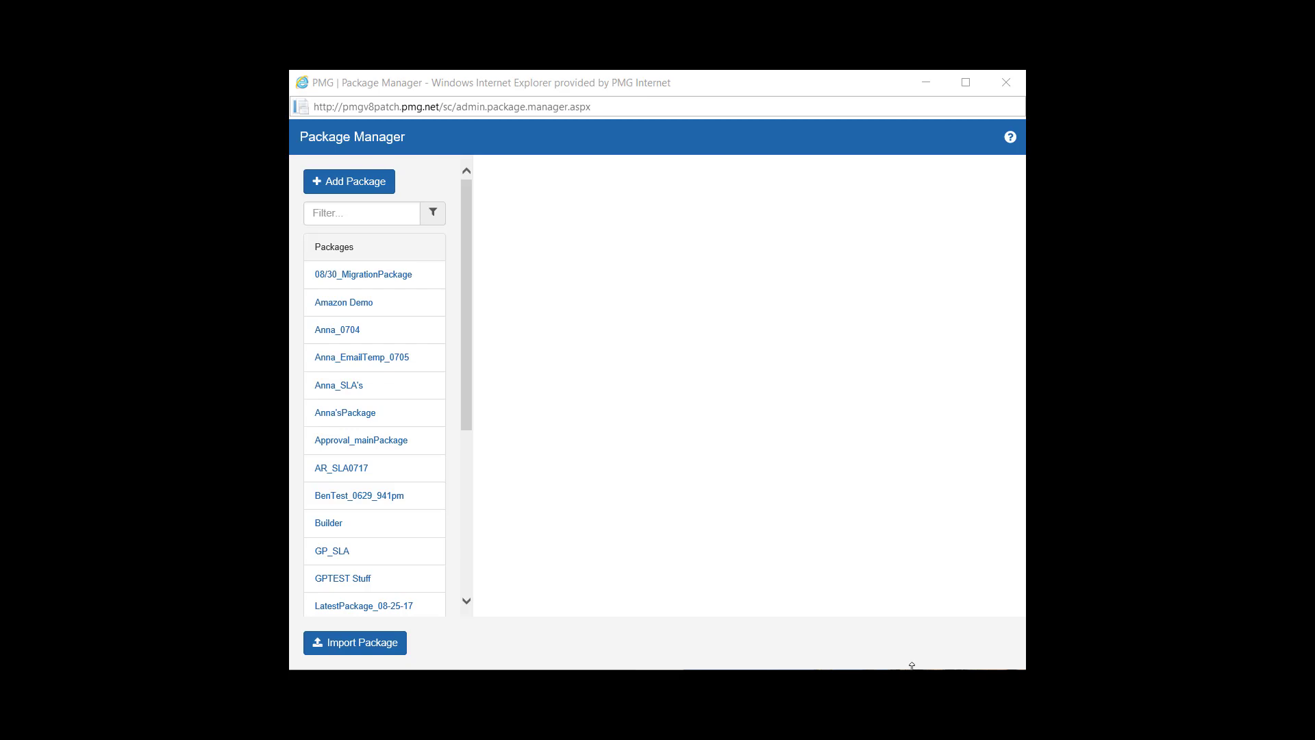
# - Upload PMGTest.zip from the Desktop and import its items
pyautogui.click(376, 644)
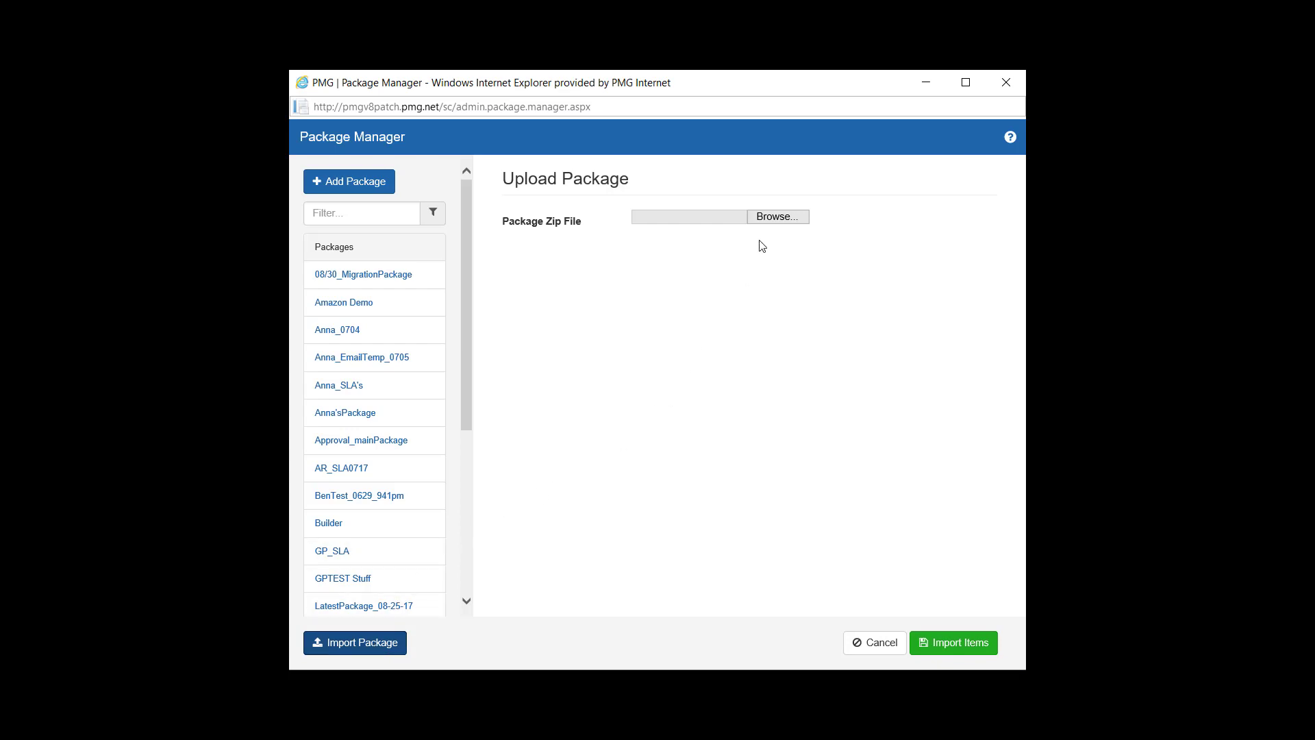
pyautogui.click(775, 218)
pyautogui.scroll(-2, 479, 299)
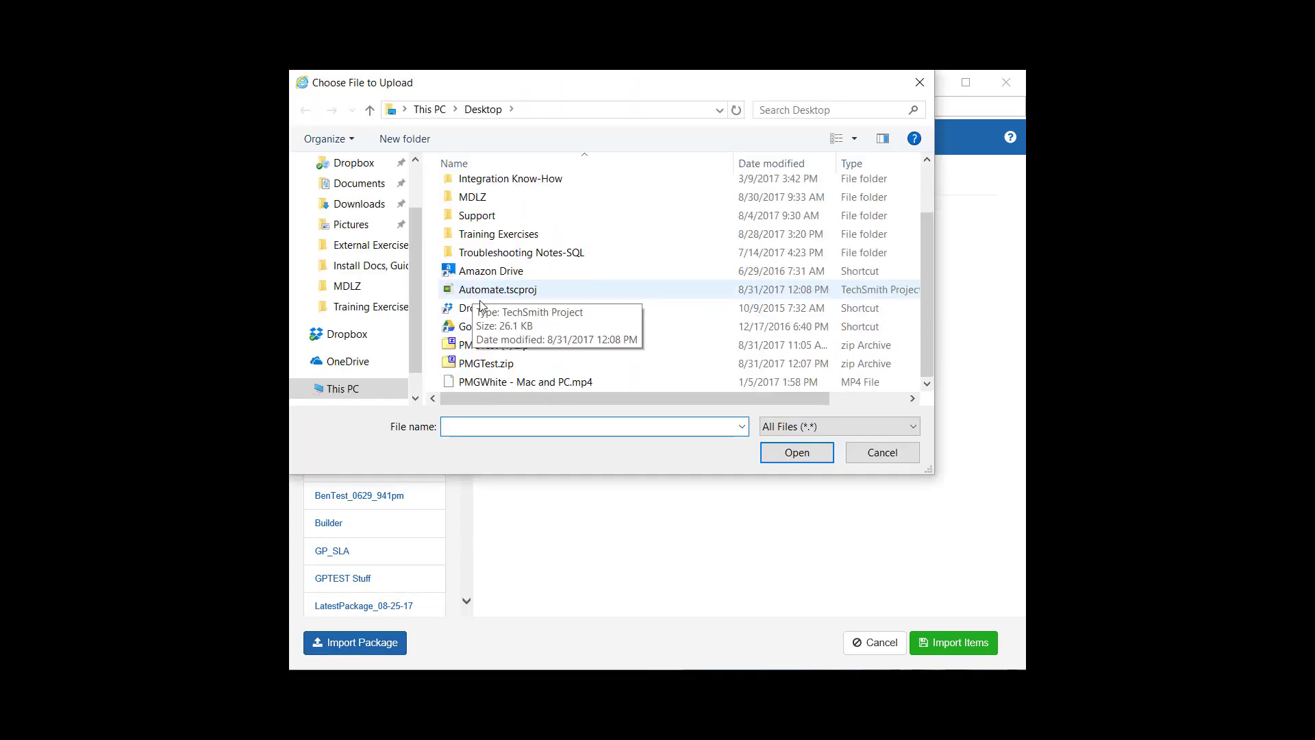
pyautogui.click(497, 365)
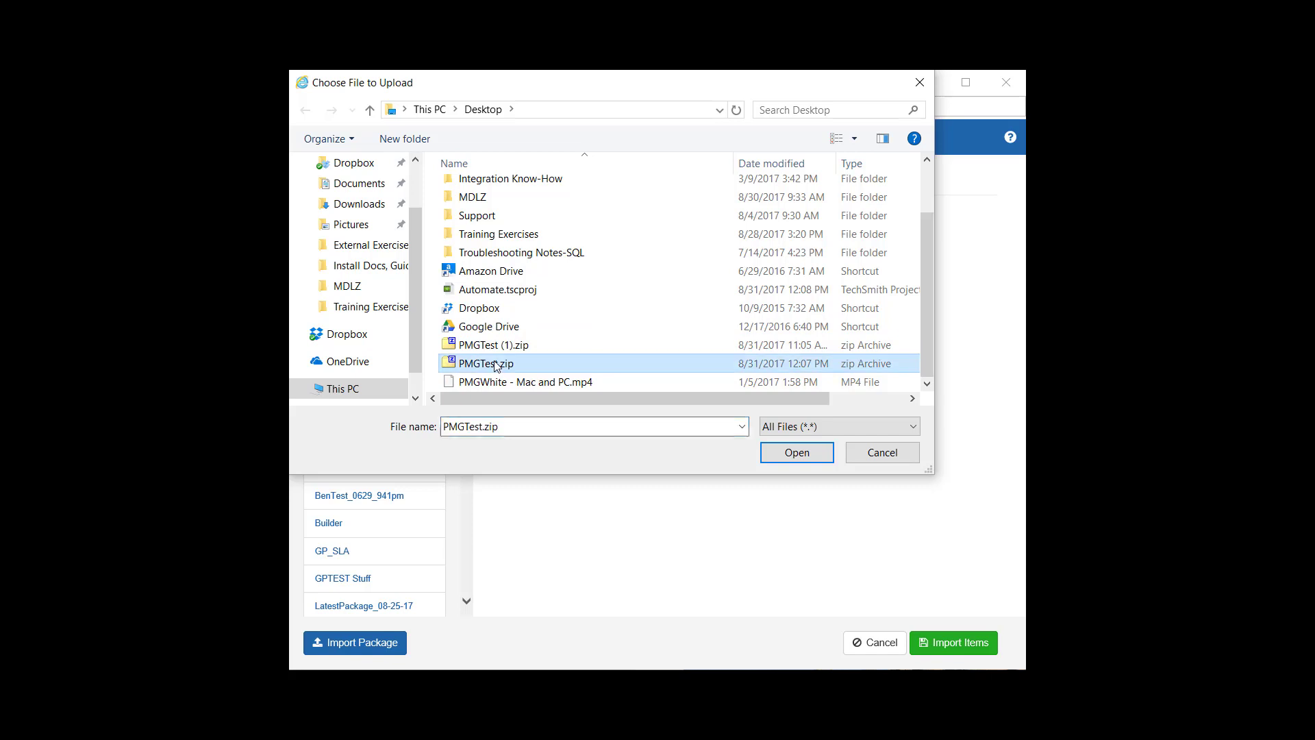
pyautogui.click(794, 456)
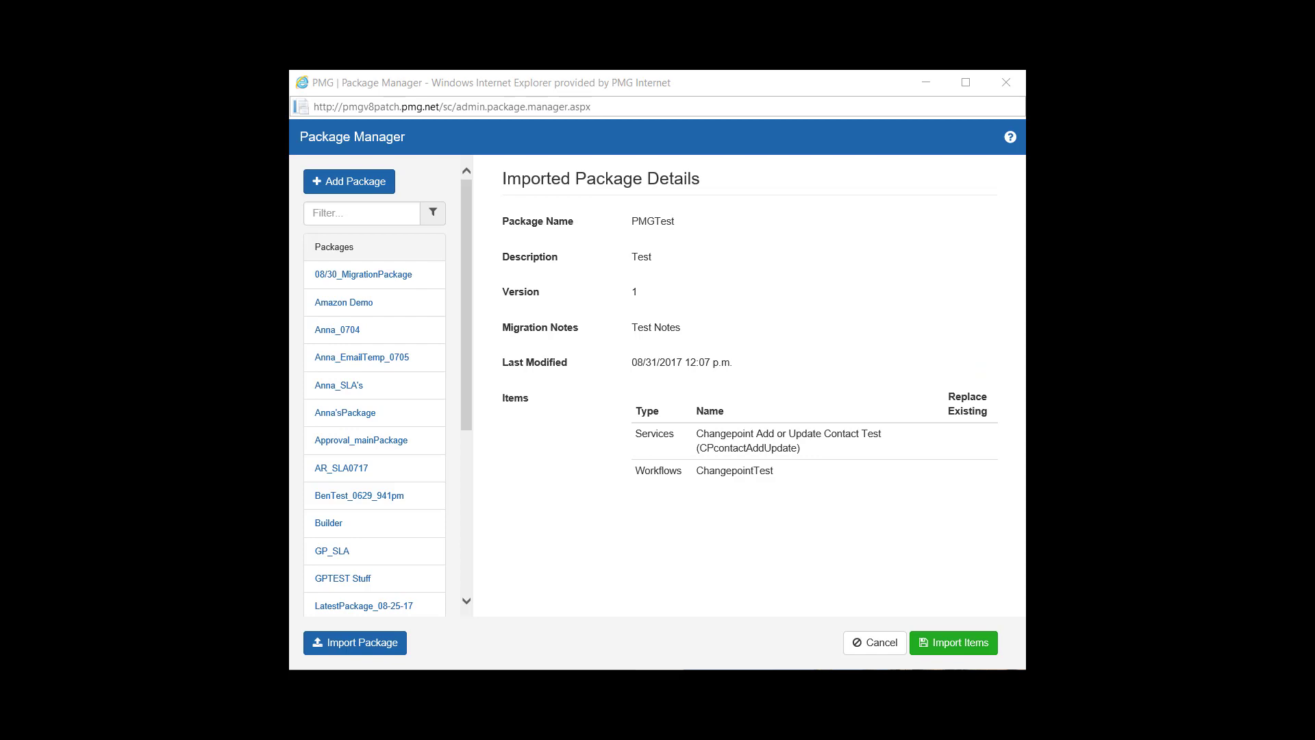
pyautogui.click(944, 647)
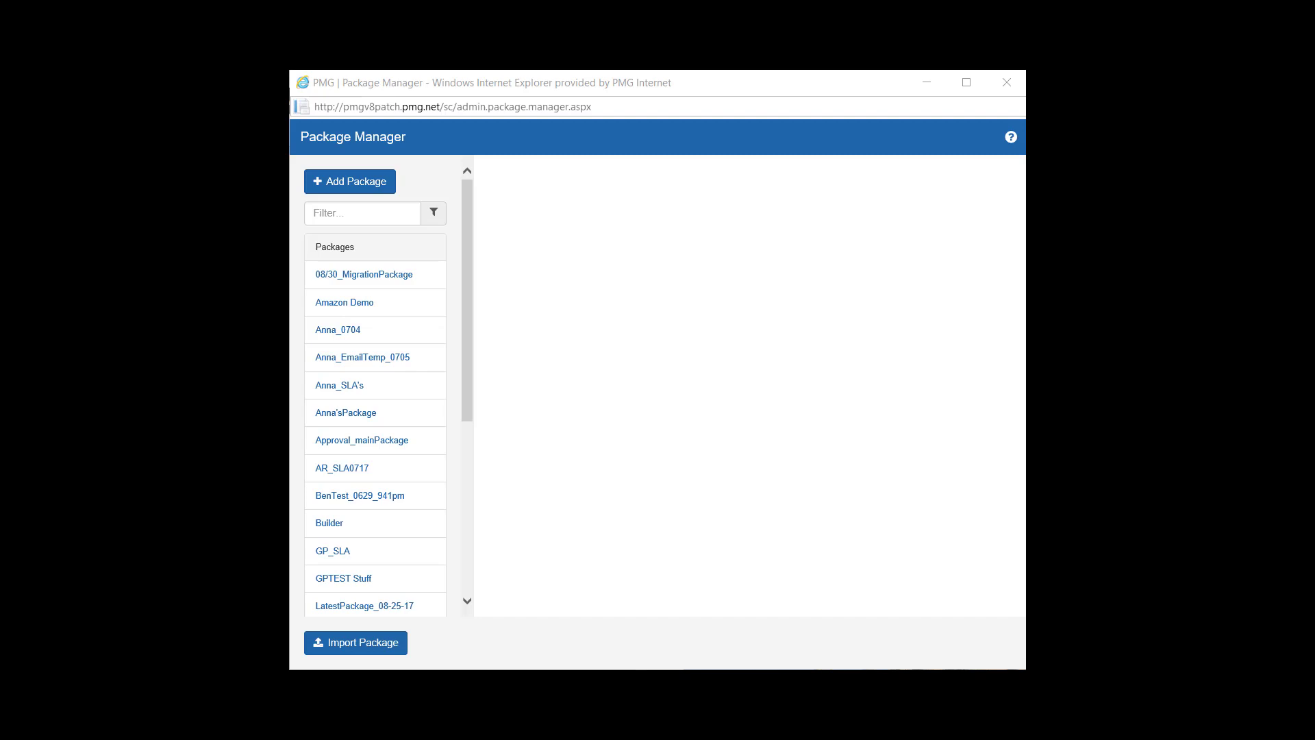
# - Scroll to the bottom of the Packages list and open PMGTest
pyautogui.moveTo(468, 344); pyautogui.dragTo(499, 549)
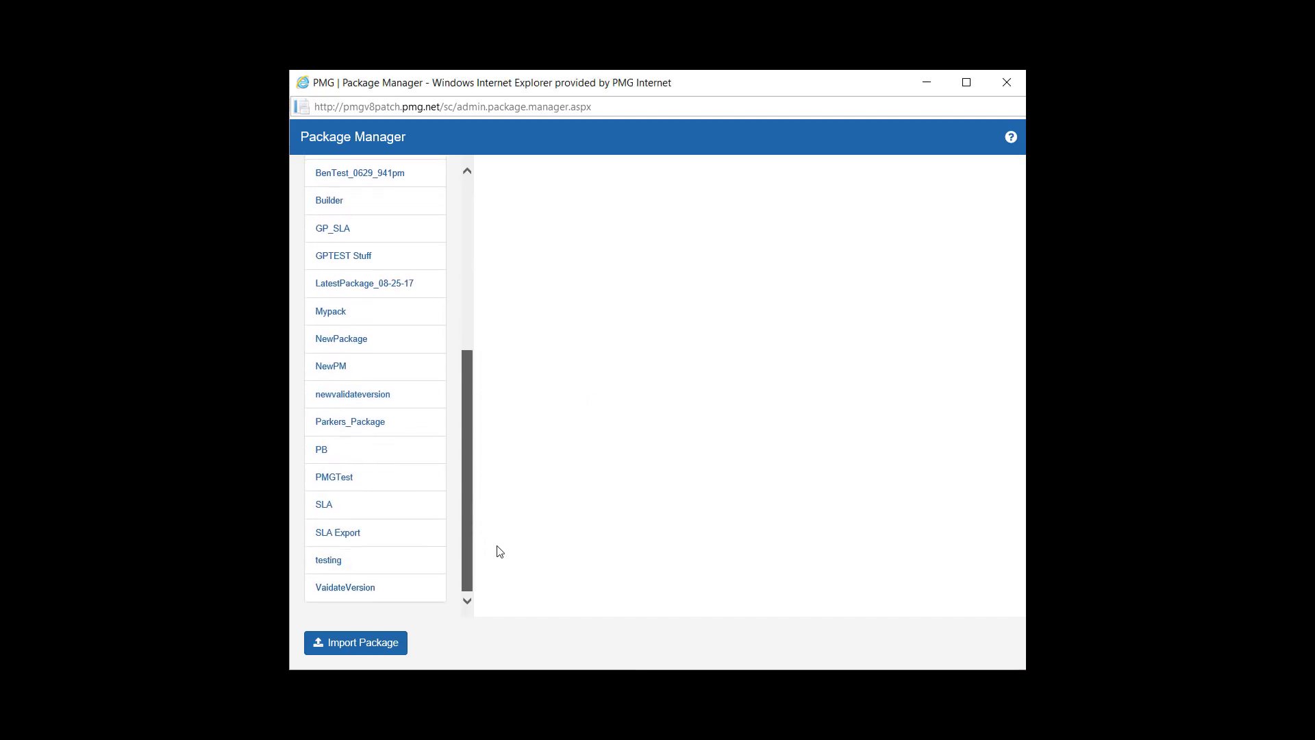
pyautogui.click(374, 480)
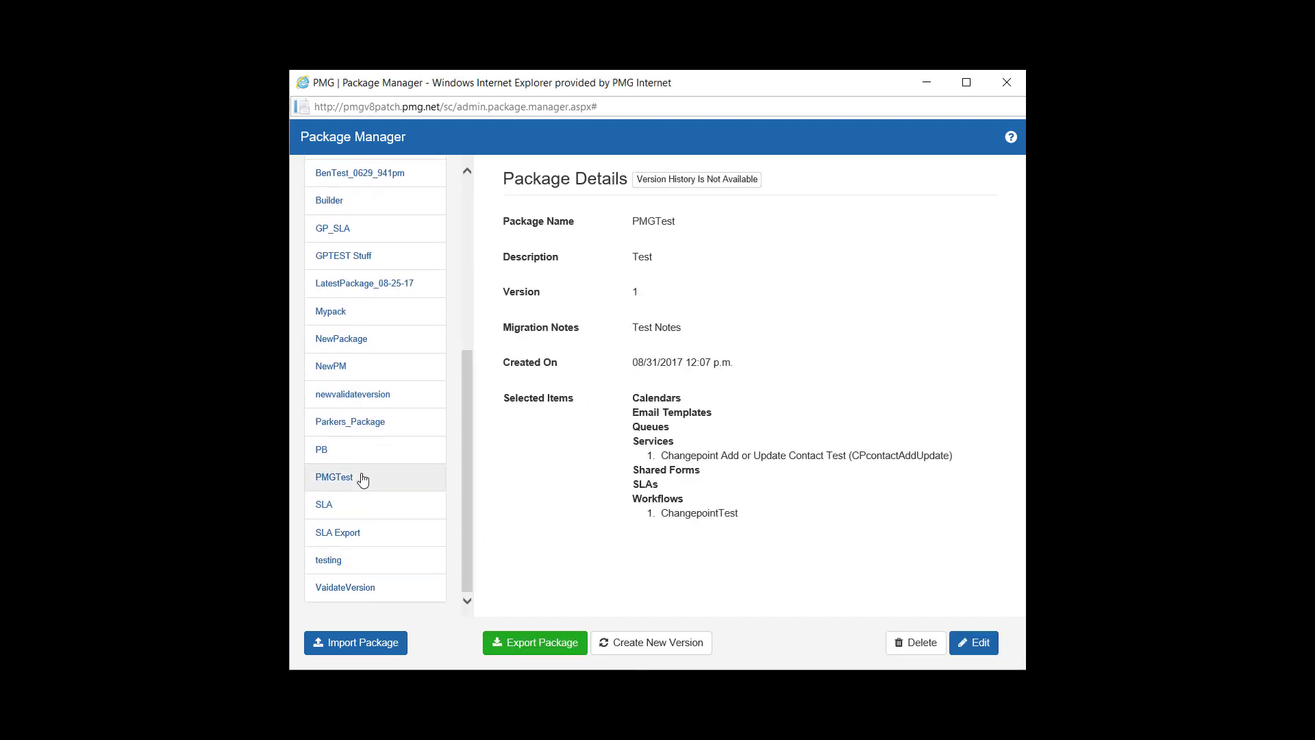
# - Re-save PMGTest as version 2 and view its version history
pyautogui.click(978, 648)
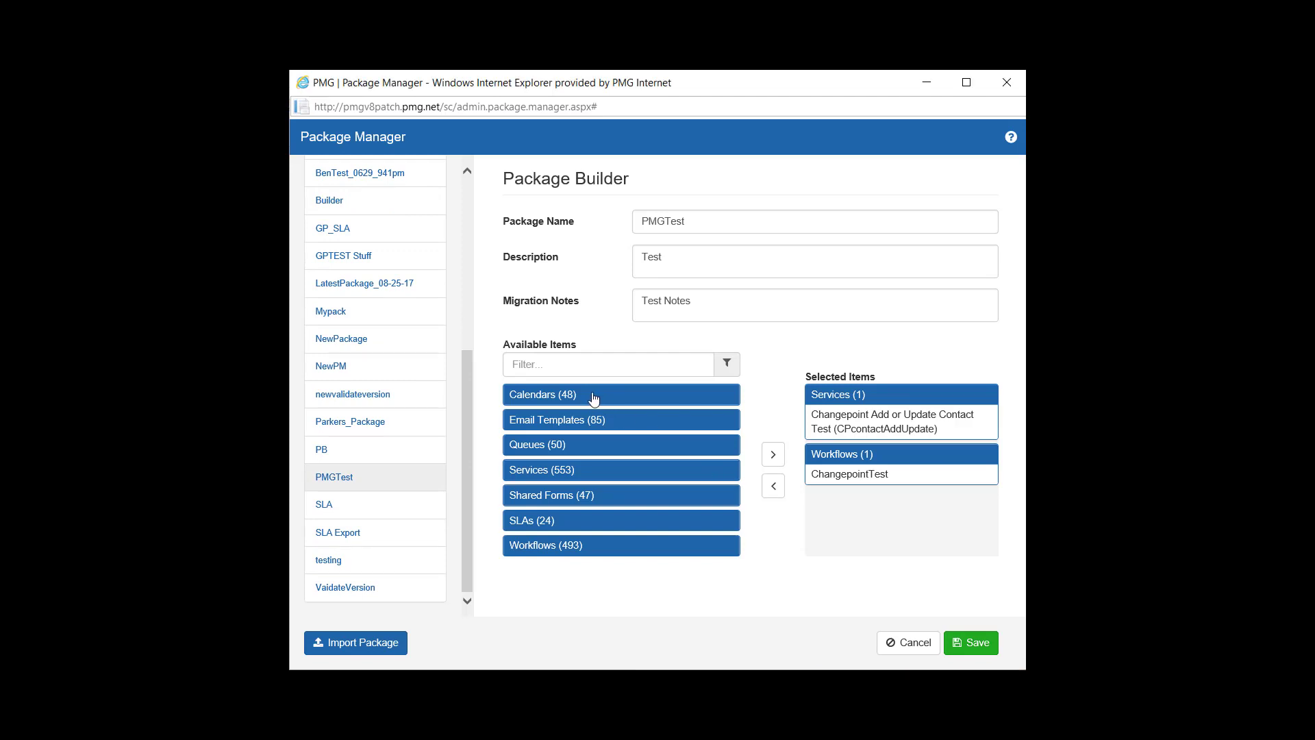
pyautogui.click(594, 397)
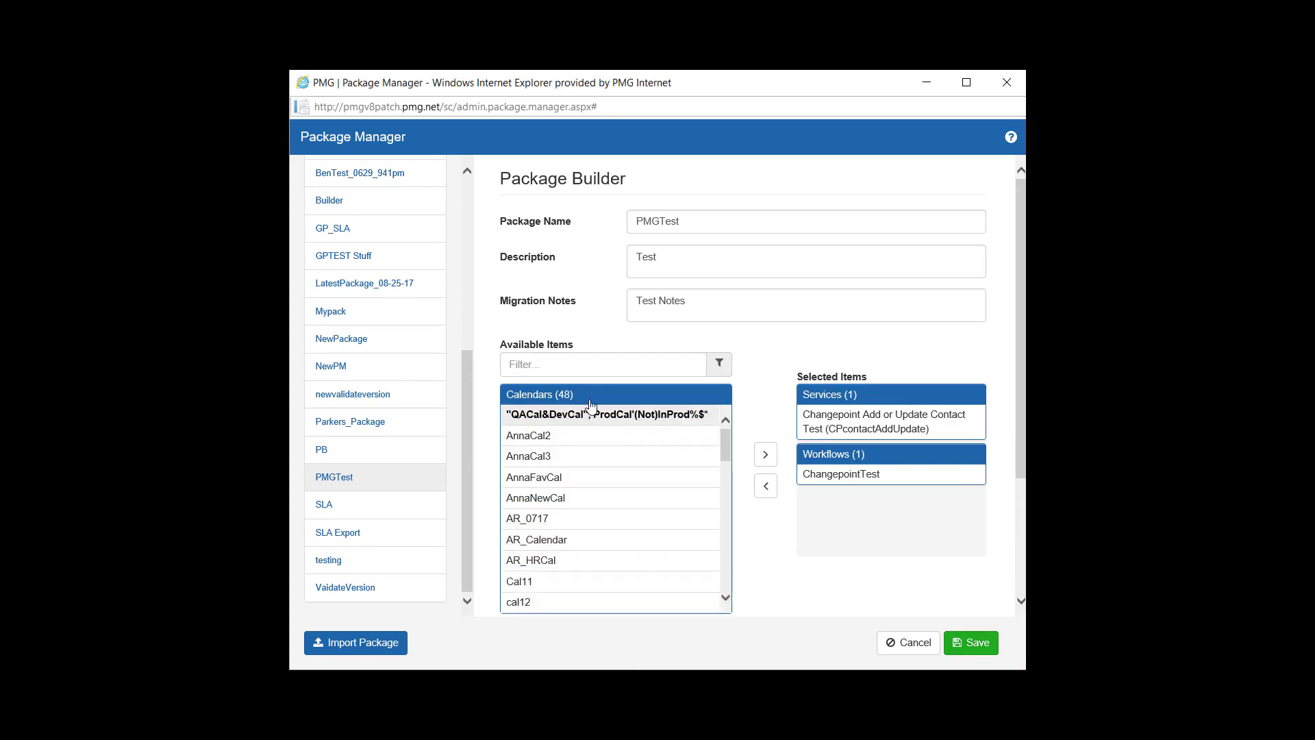
pyautogui.click(592, 403)
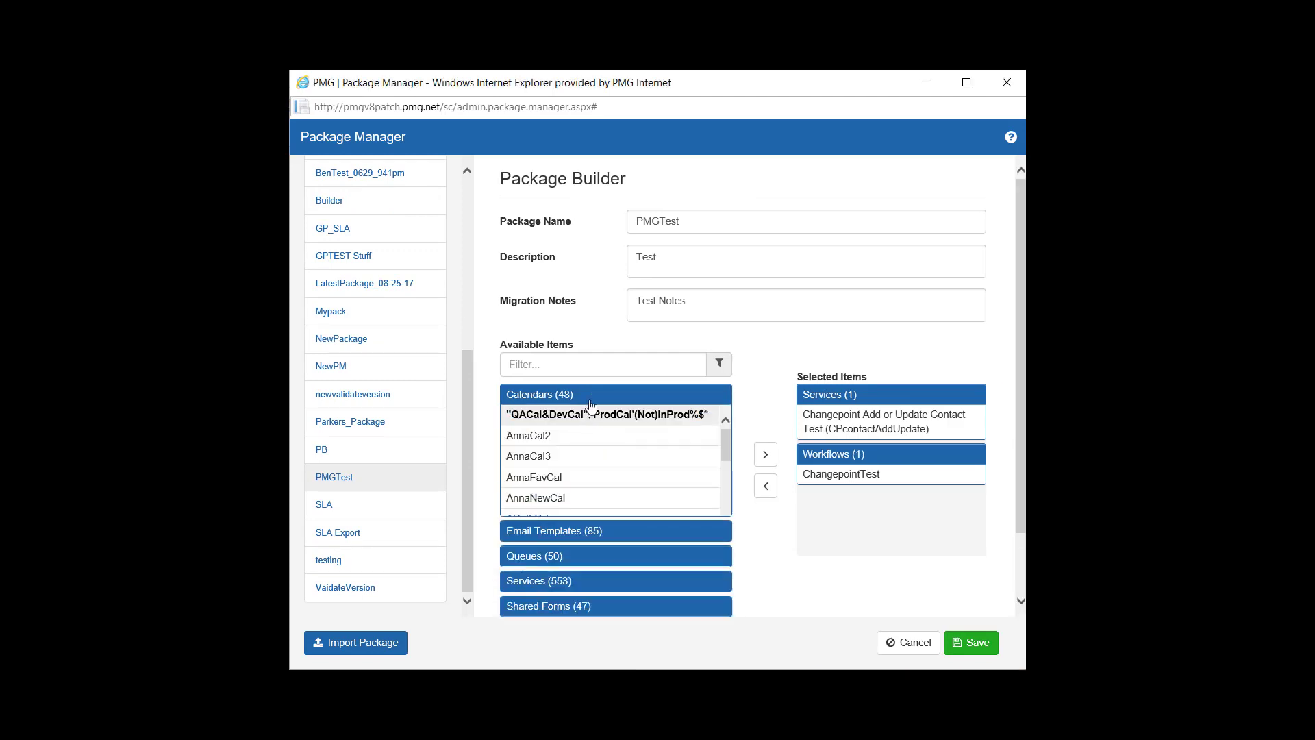
pyautogui.click(974, 647)
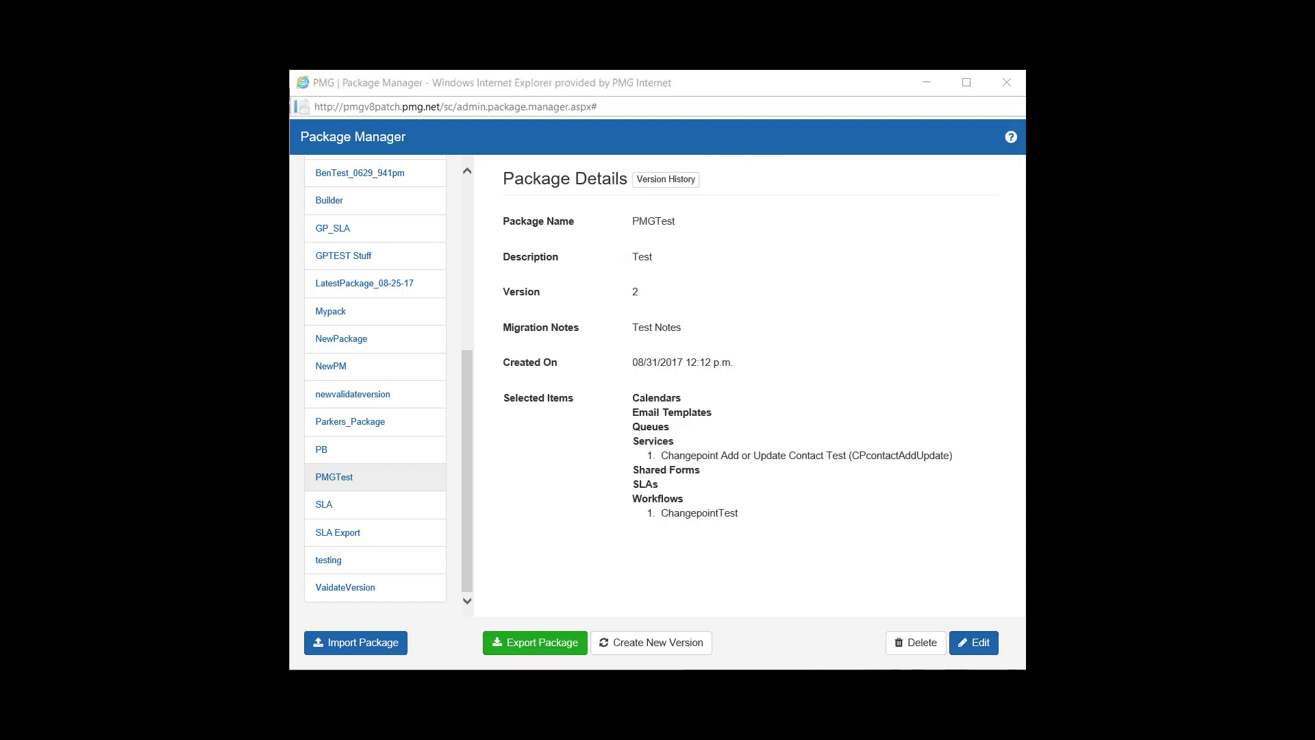
pyautogui.click(671, 180)
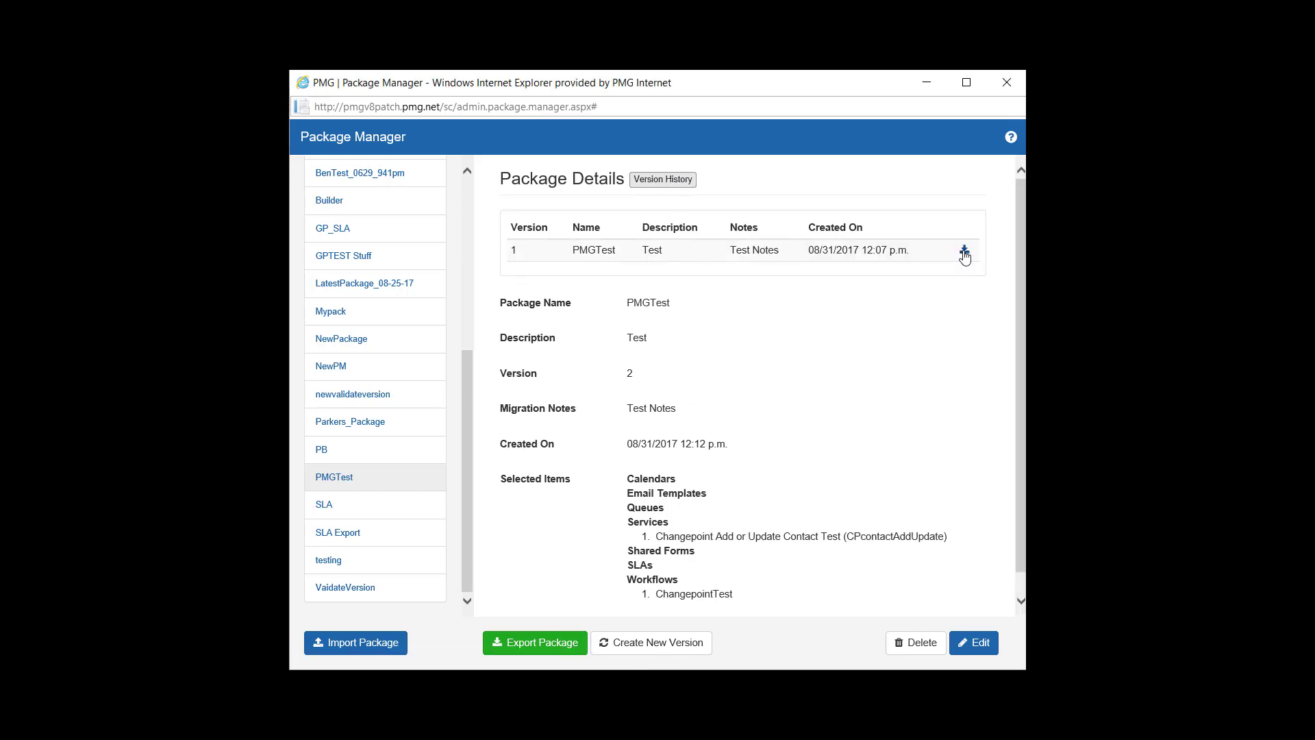